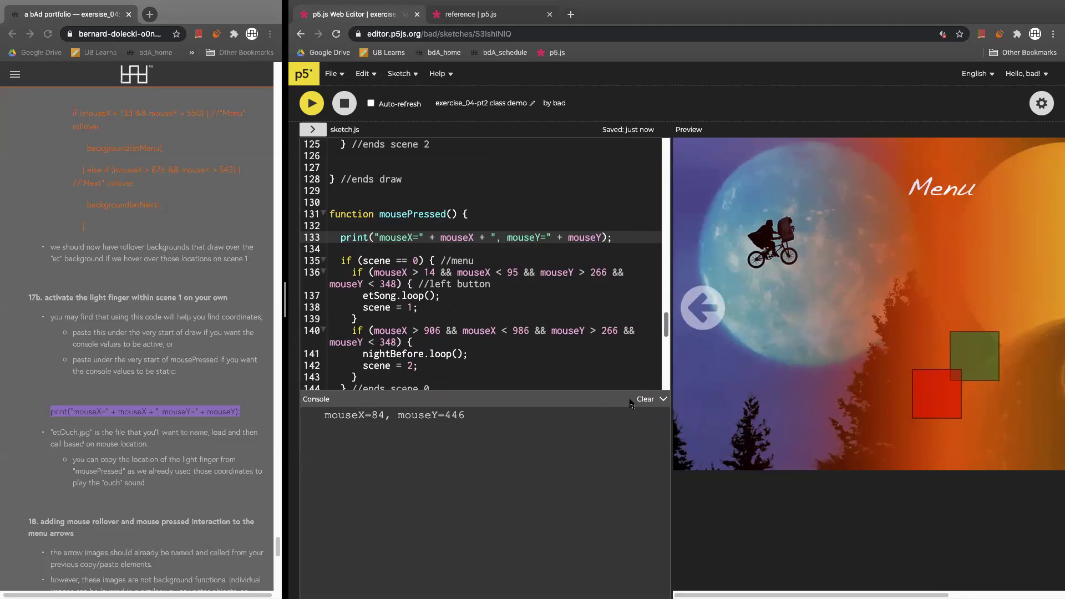
Step: Enlarge the preview and test scene navigation by entering the E.T. scene and returning to the menu scene
left_click_drag(670, 397, 645, 398)
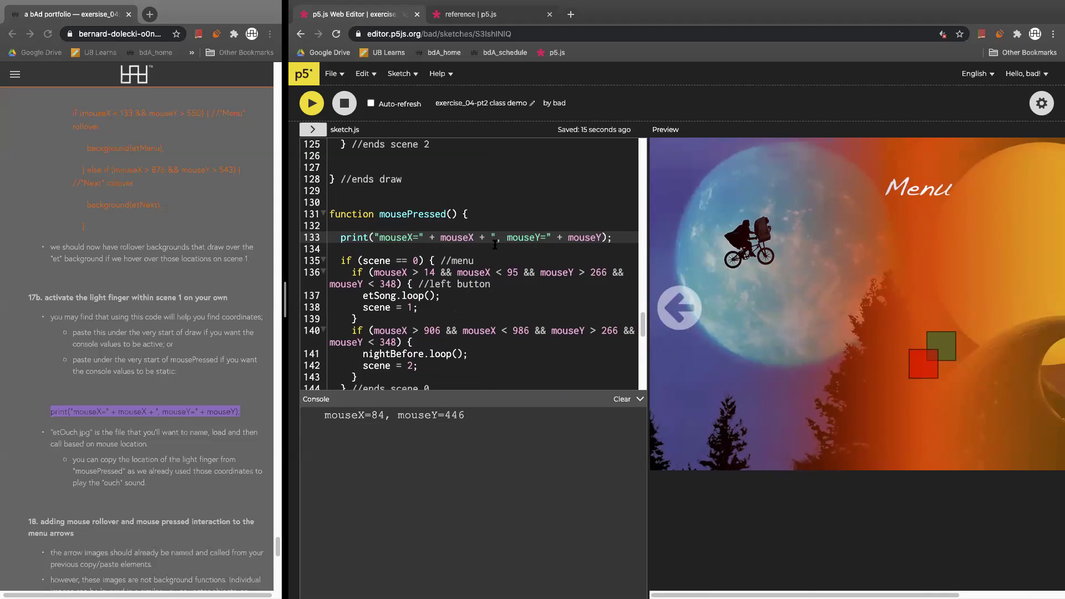
left_click_drag(647, 425, 404, 411)
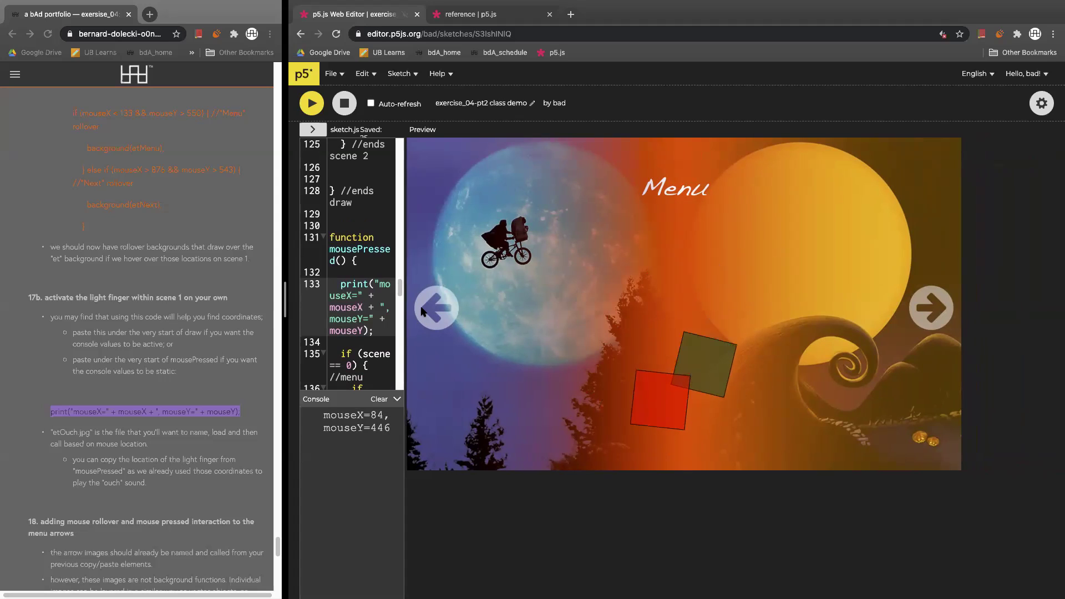
left_click(422, 308)
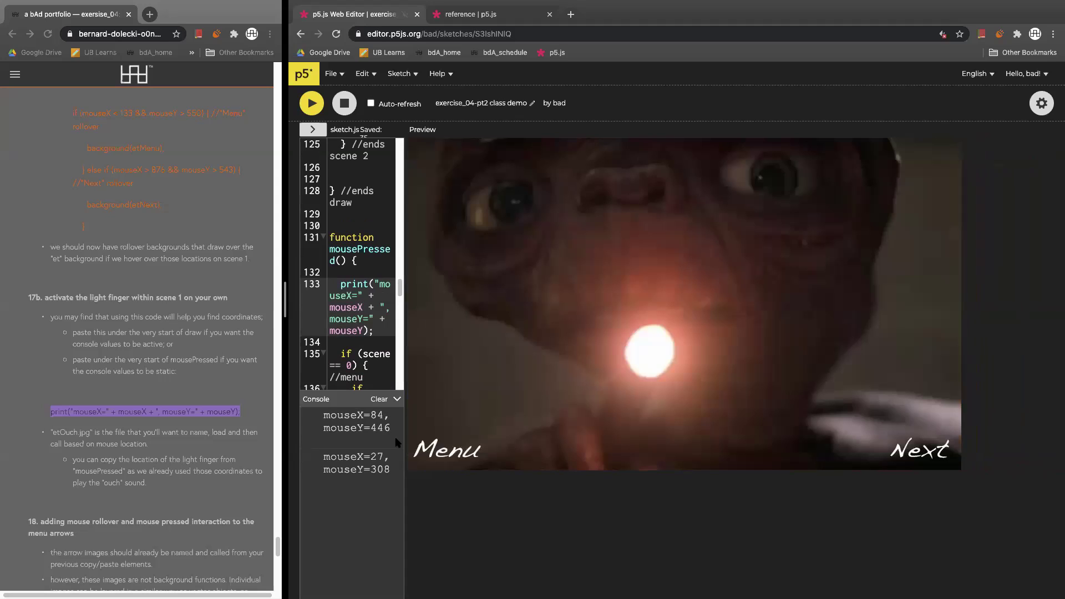
left_click(470, 458)
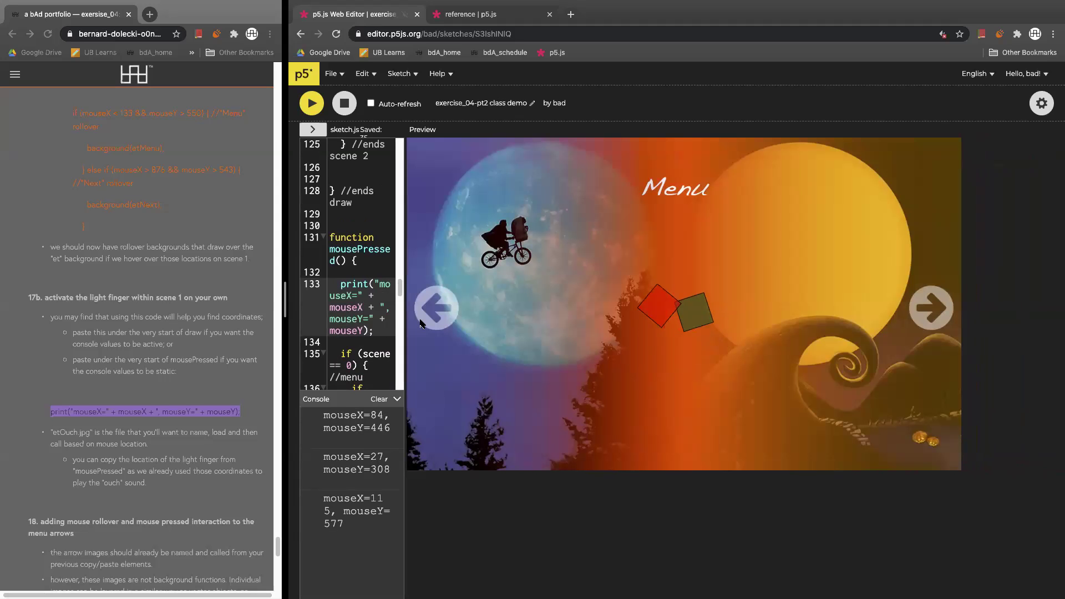
Step: Widen the code area again, review the print line in mousePressed, and log one mouse position from the menu scene
left_click_drag(403, 372, 548, 253)
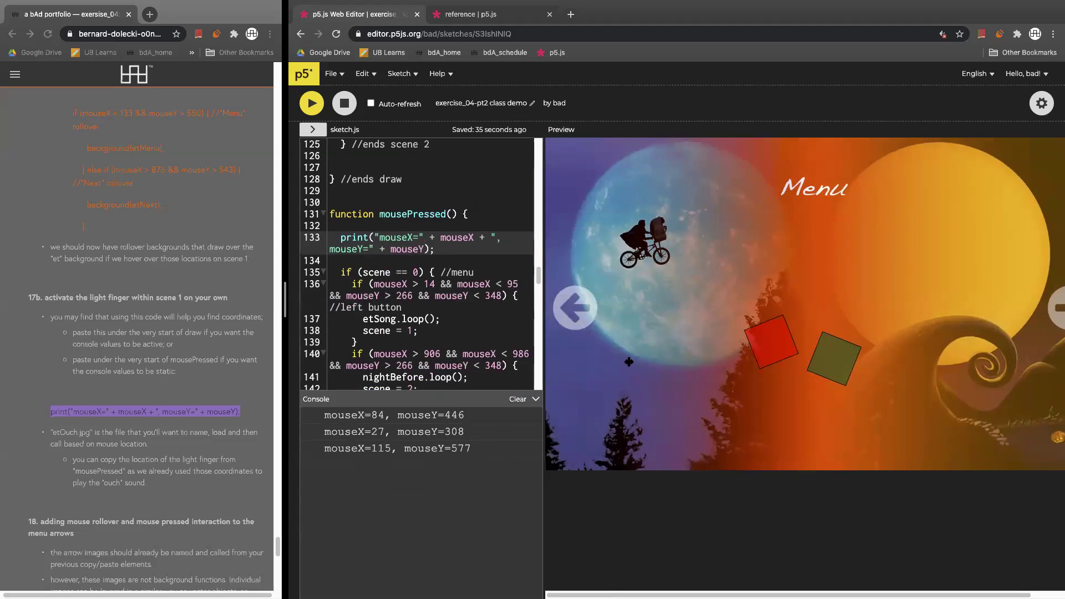
scroll(548, 253, "up", 2)
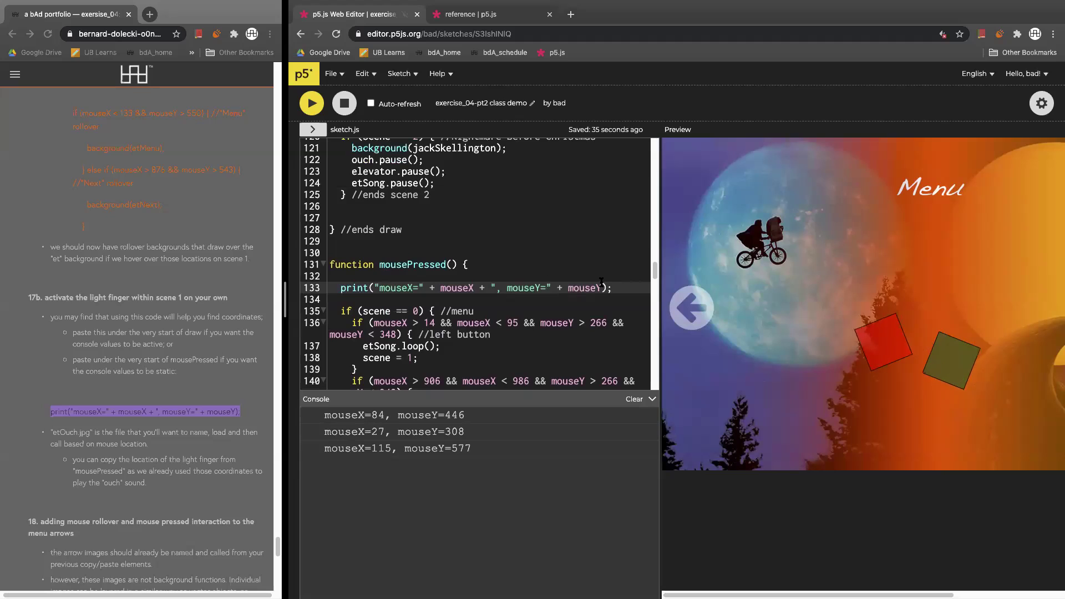
left_click_drag(330, 191, 599, 287)
left_click(380, 299)
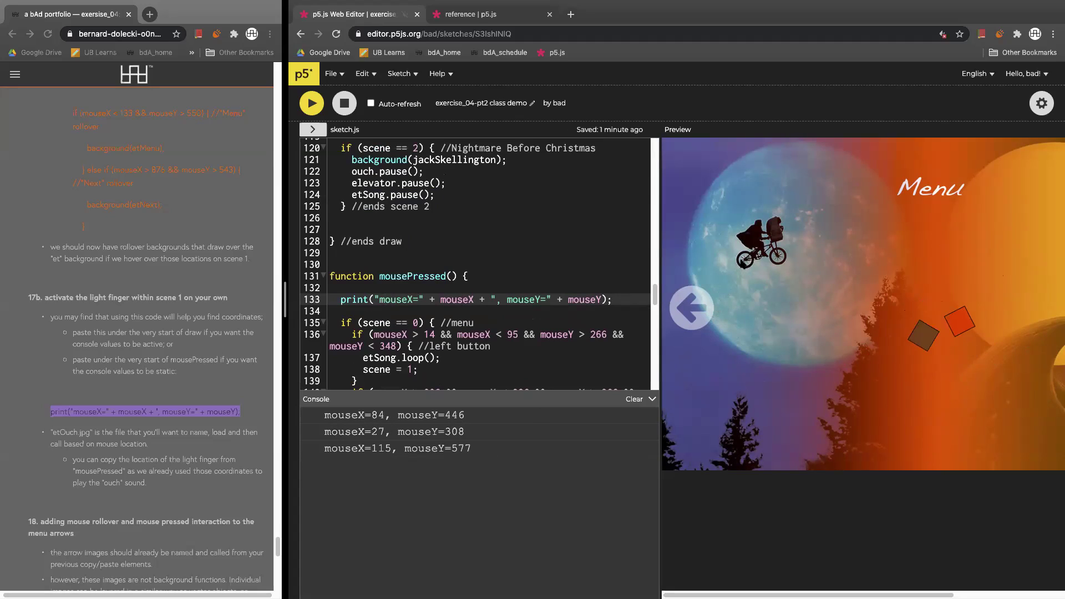
left_click(742, 261)
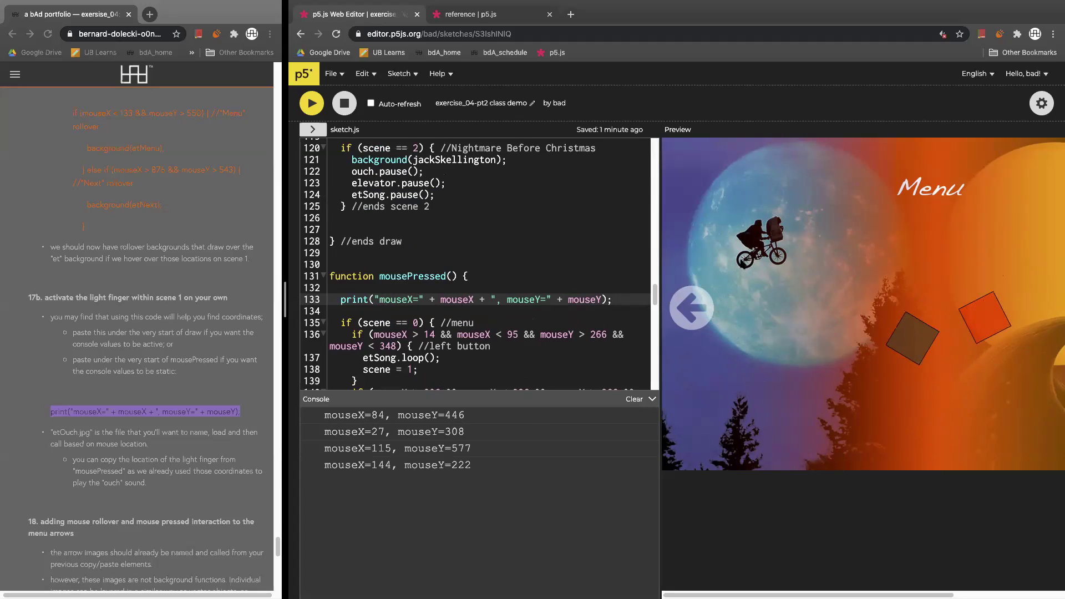
left_click(392, 194)
left_click_drag(392, 194, 403, 195)
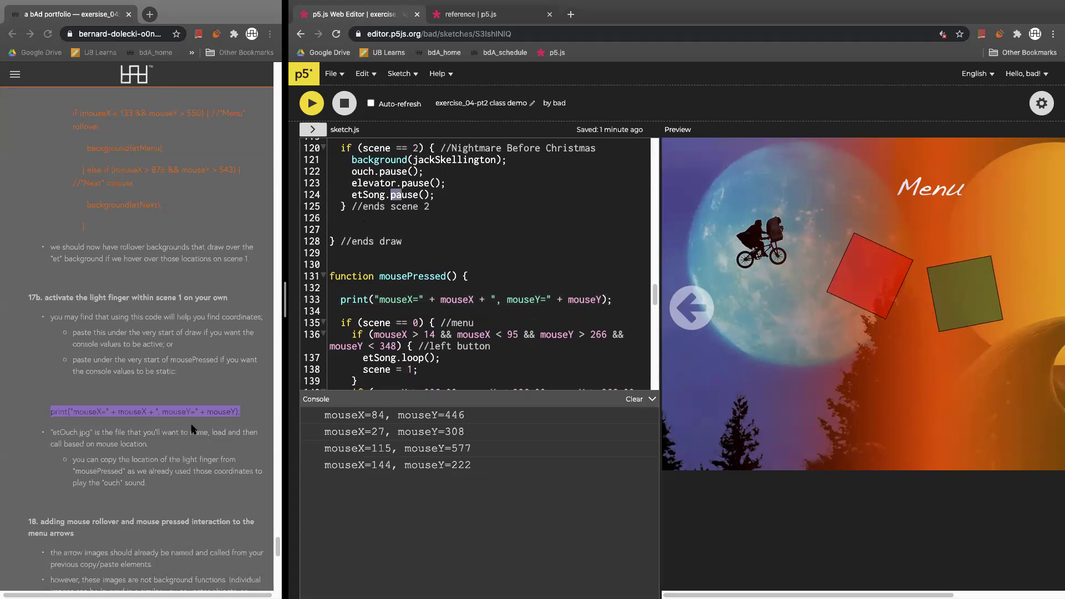
Step: Switch to Photoshop and open the recently used ET.psd from the Desktop
mouse_move(141, 5)
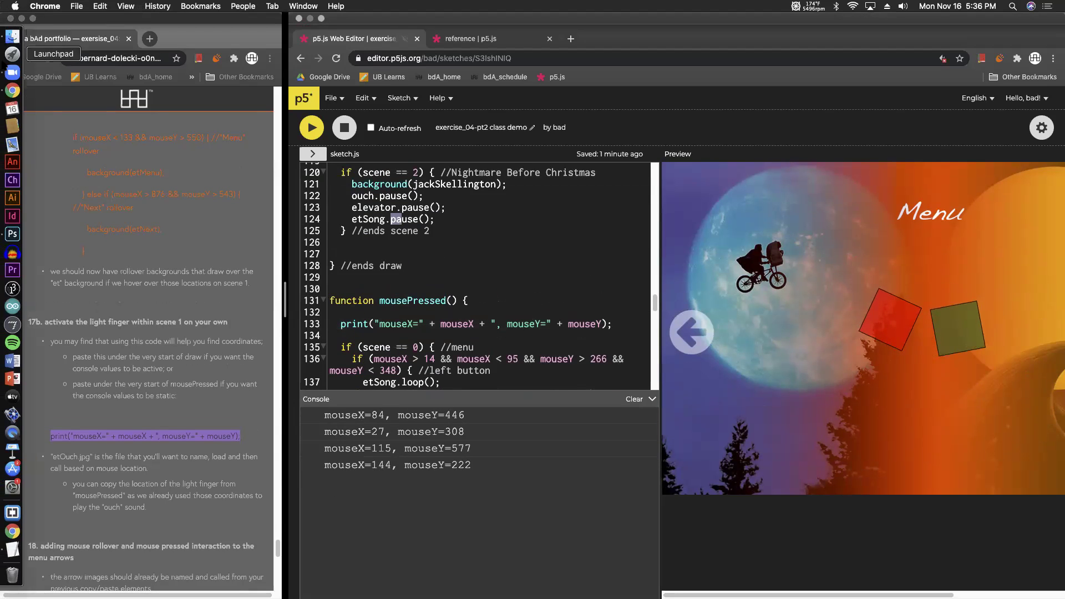
left_click(10, 234)
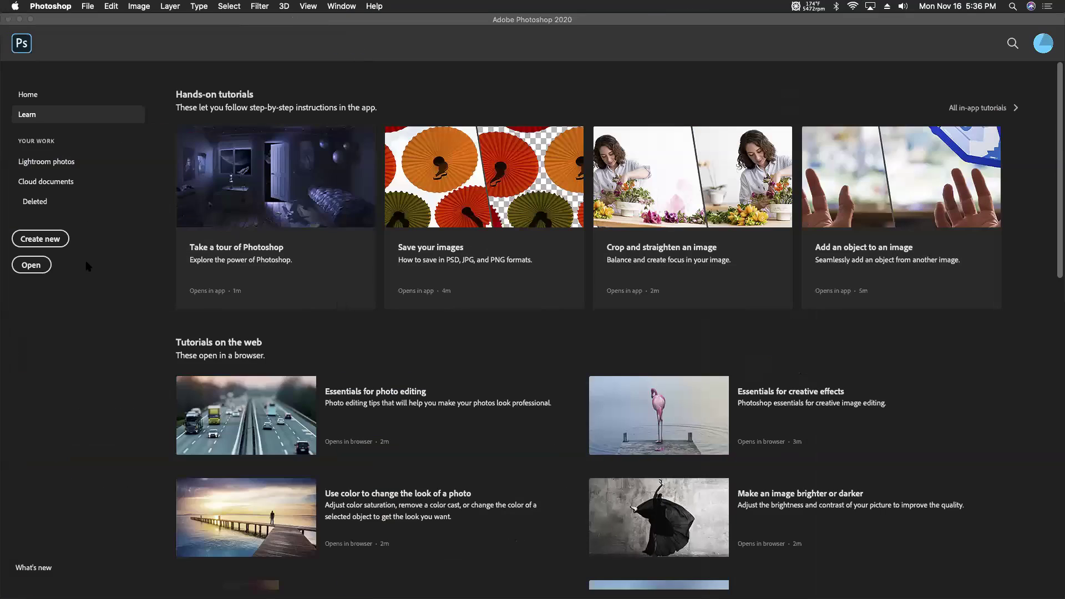
left_click(86, 6)
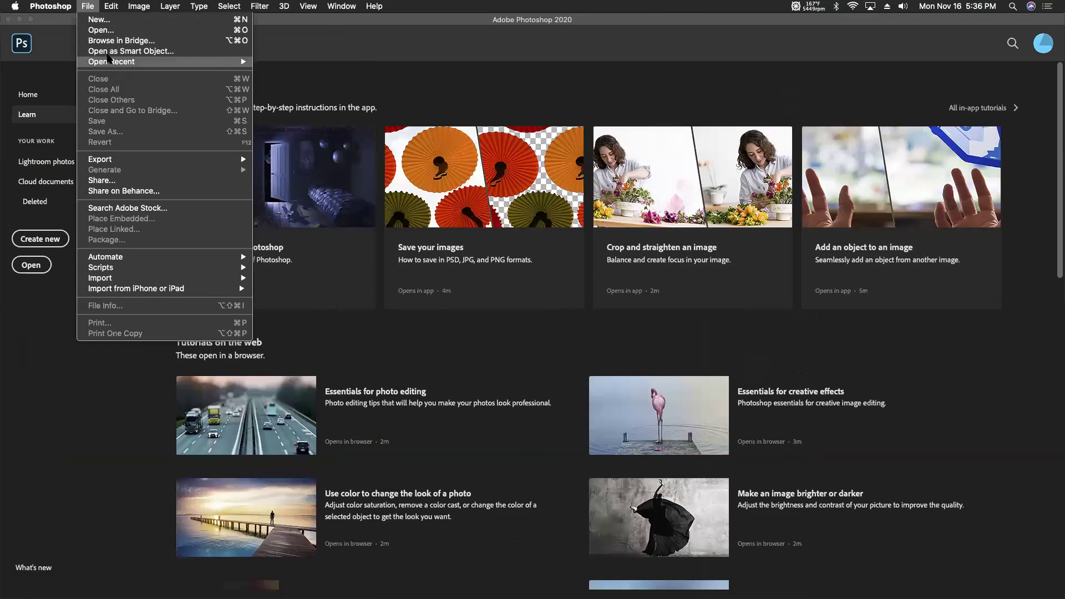
mouse_move(225, 61)
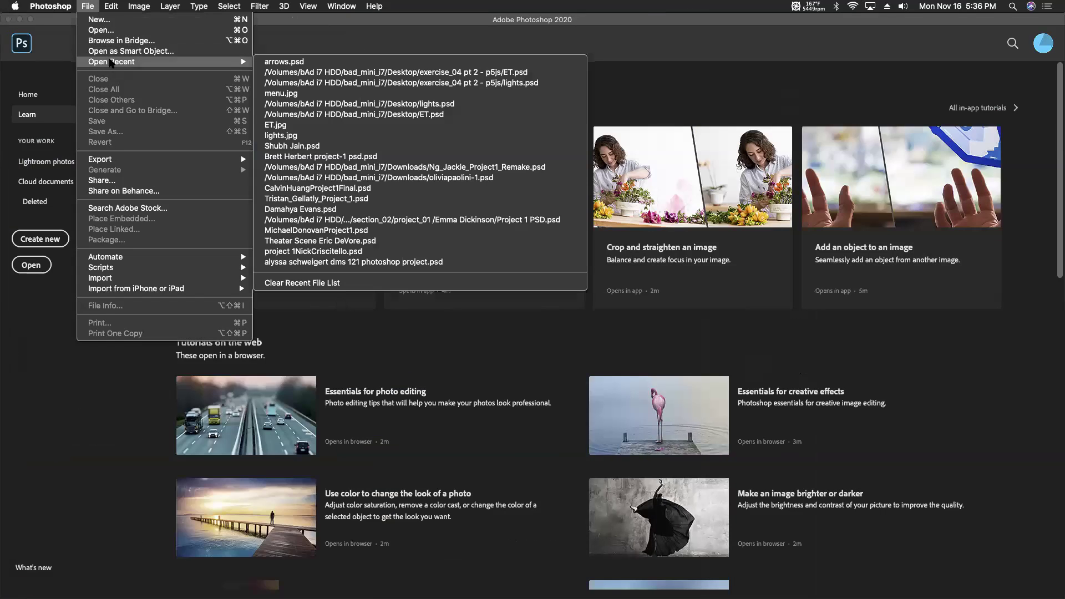
left_click(331, 114)
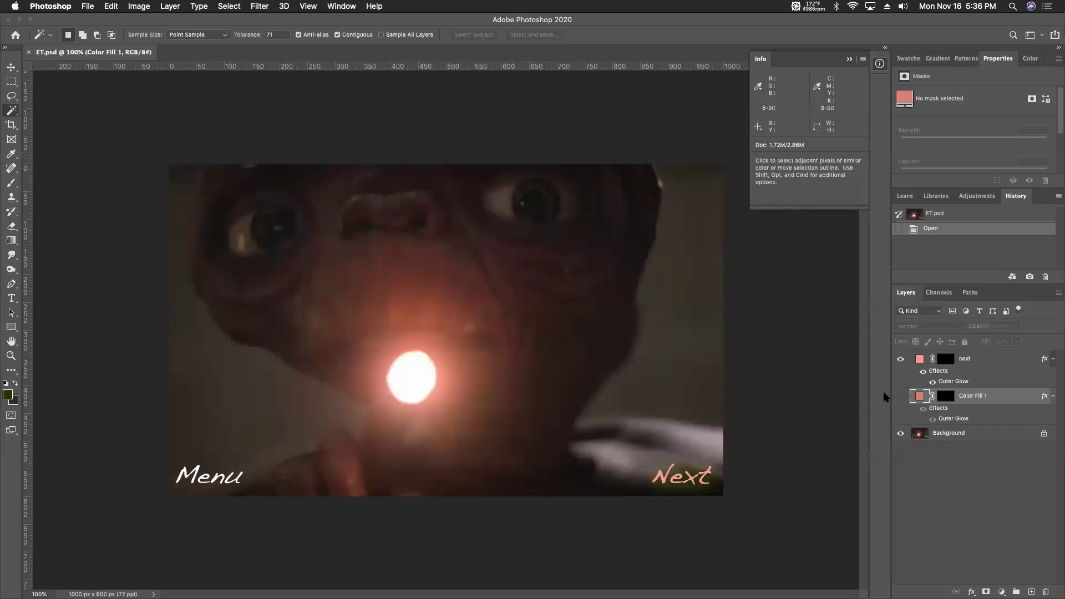
Step: Hide the next layer and show the Color Fill 1 layer, briefly hiding the Background to isolate the Menu lettering
left_click(900, 360)
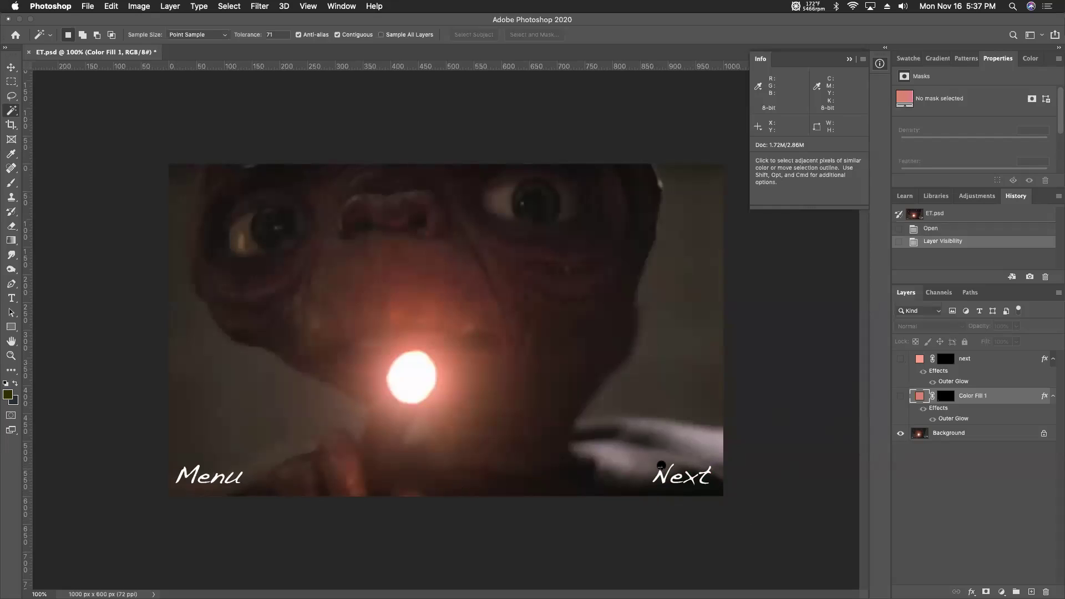
left_click(901, 397)
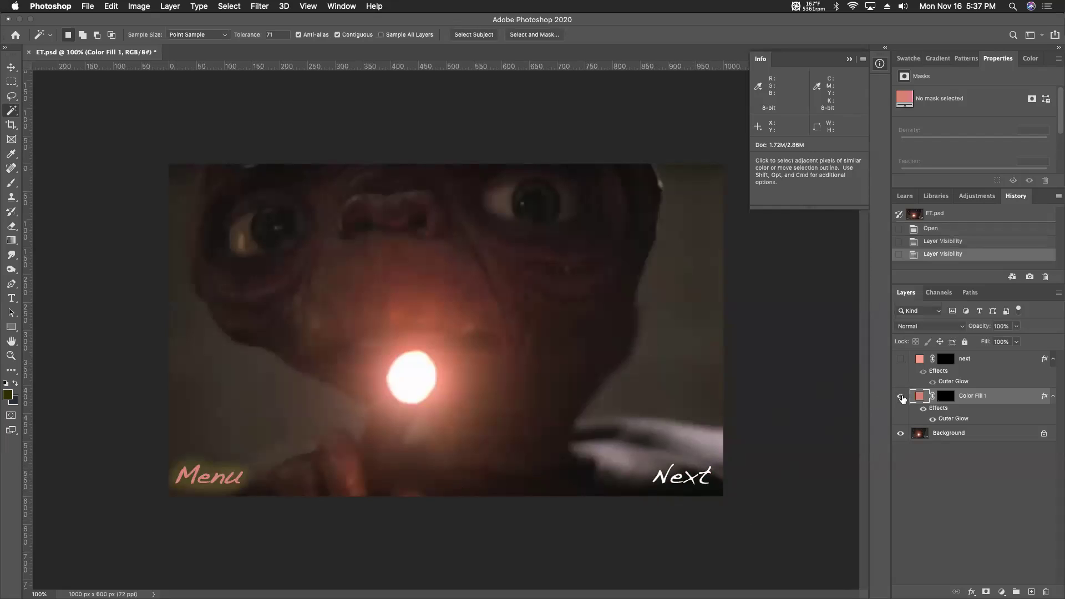
left_click(901, 433)
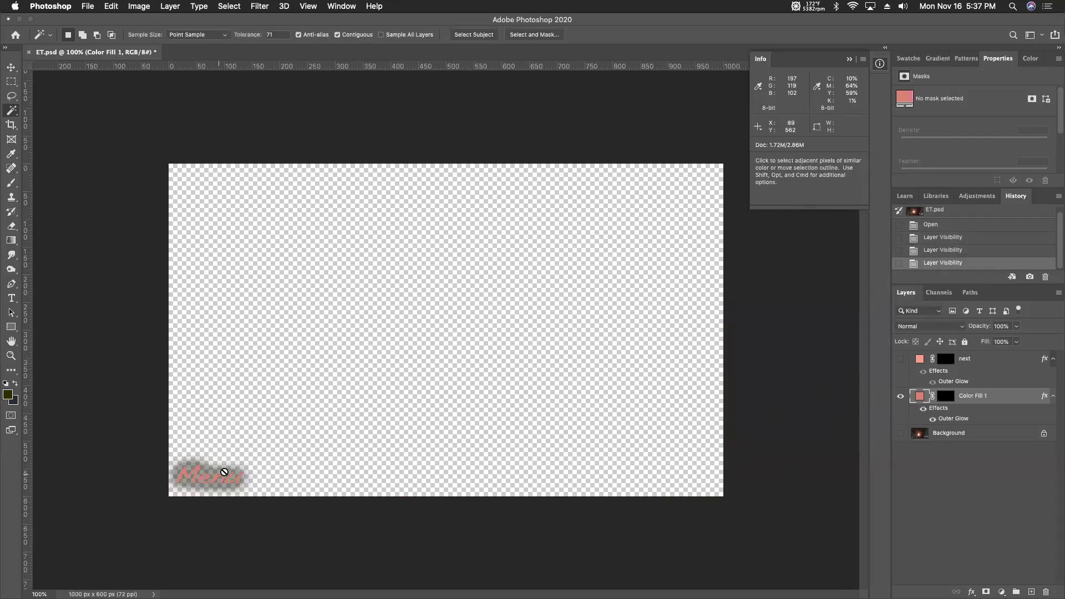
left_click(901, 434)
Step: Inspect the layer style of Color Fill 1 by switching its Outer Glow off and back on
right_click(971, 395)
left_click(977, 580)
left_click(971, 592)
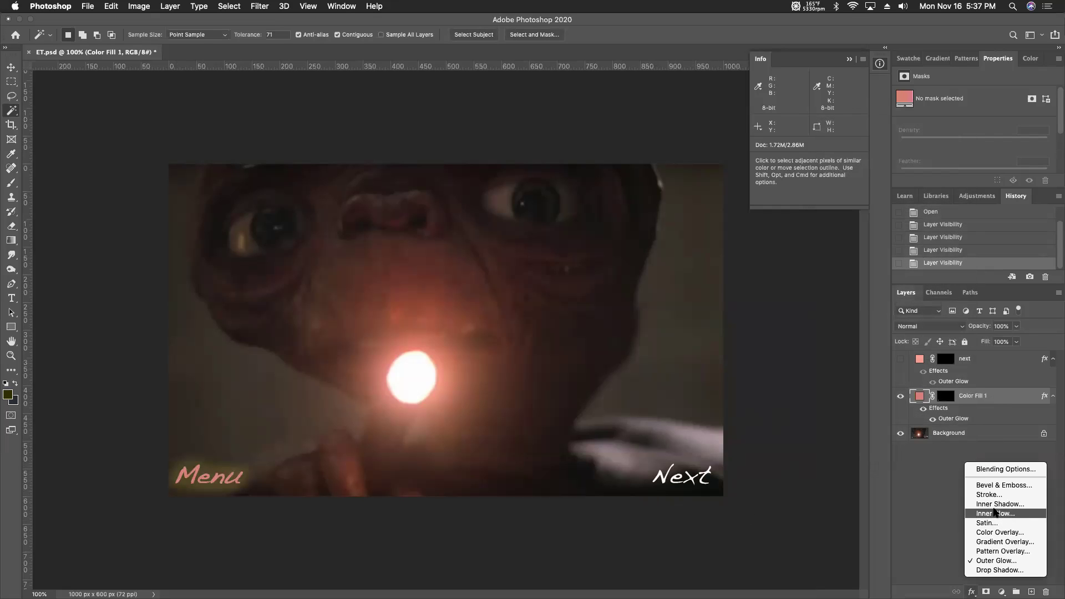
left_click(995, 475)
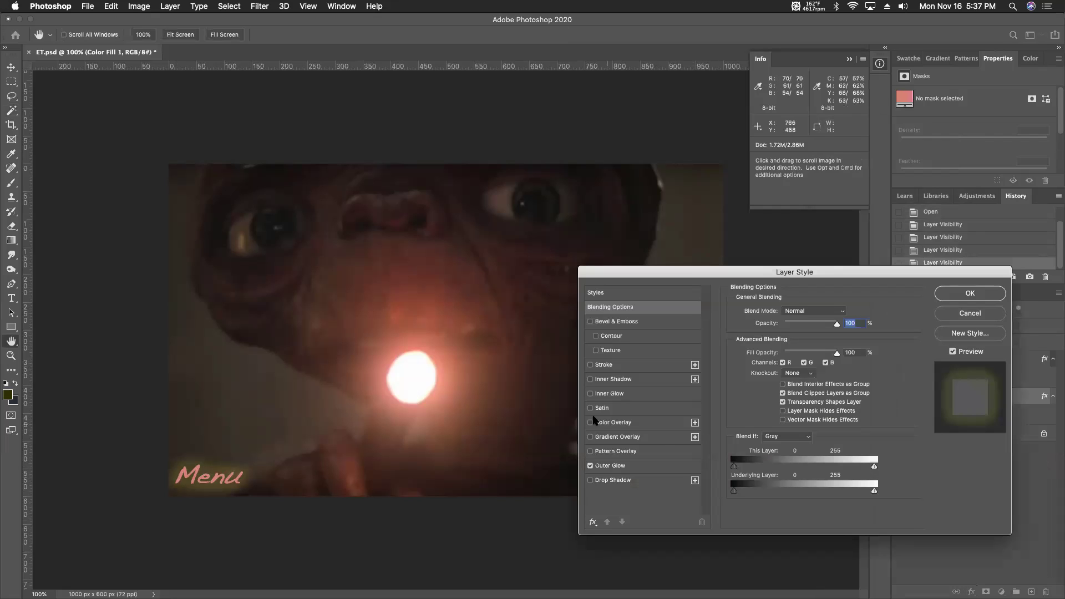
left_click(591, 467)
left_click(591, 467)
key("Return")
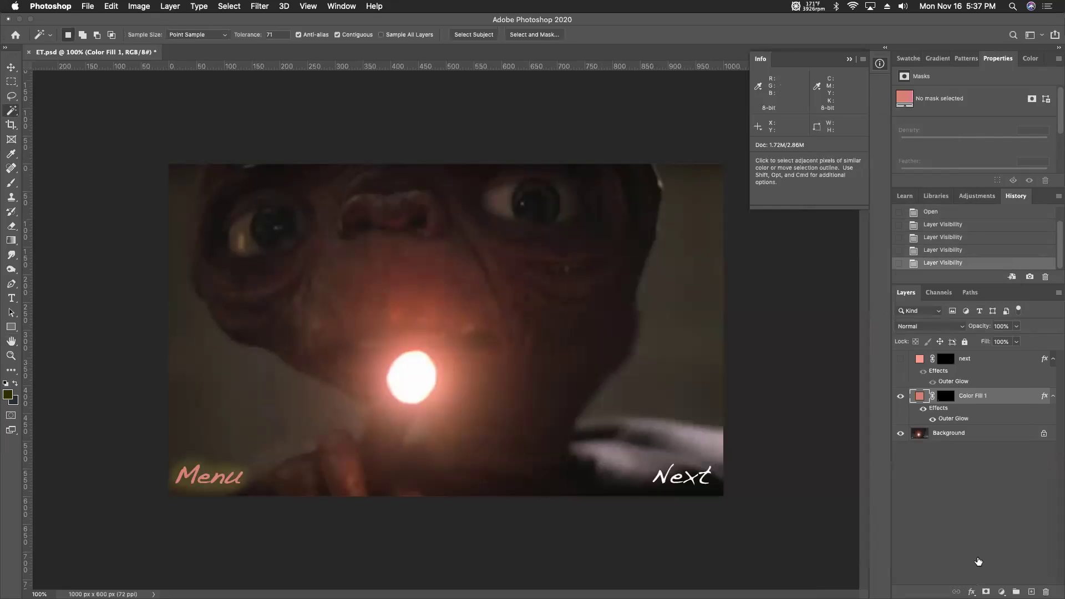
left_click(972, 592)
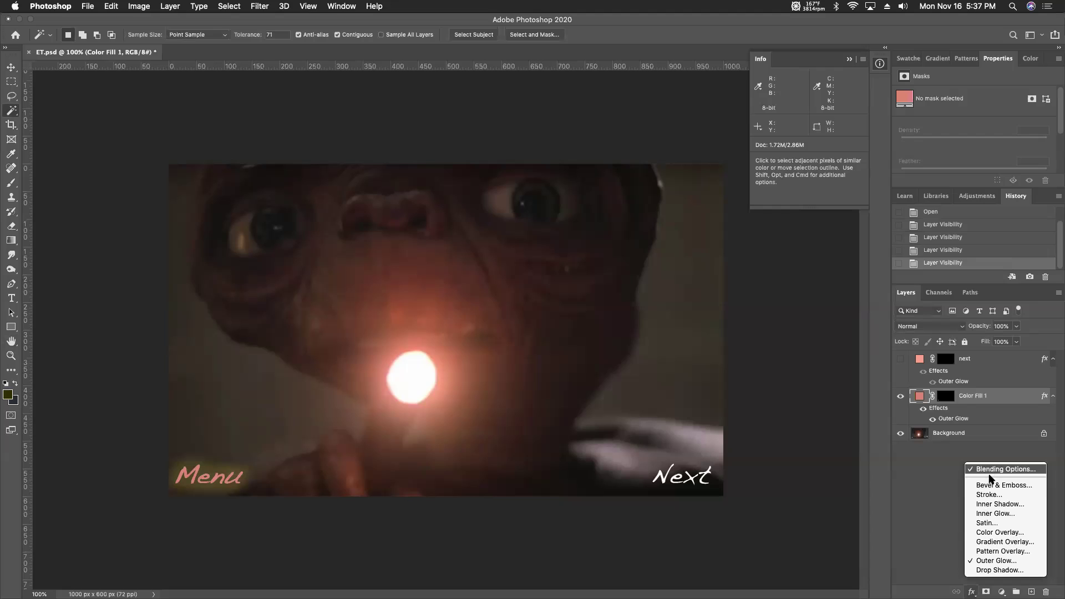
left_click(978, 561)
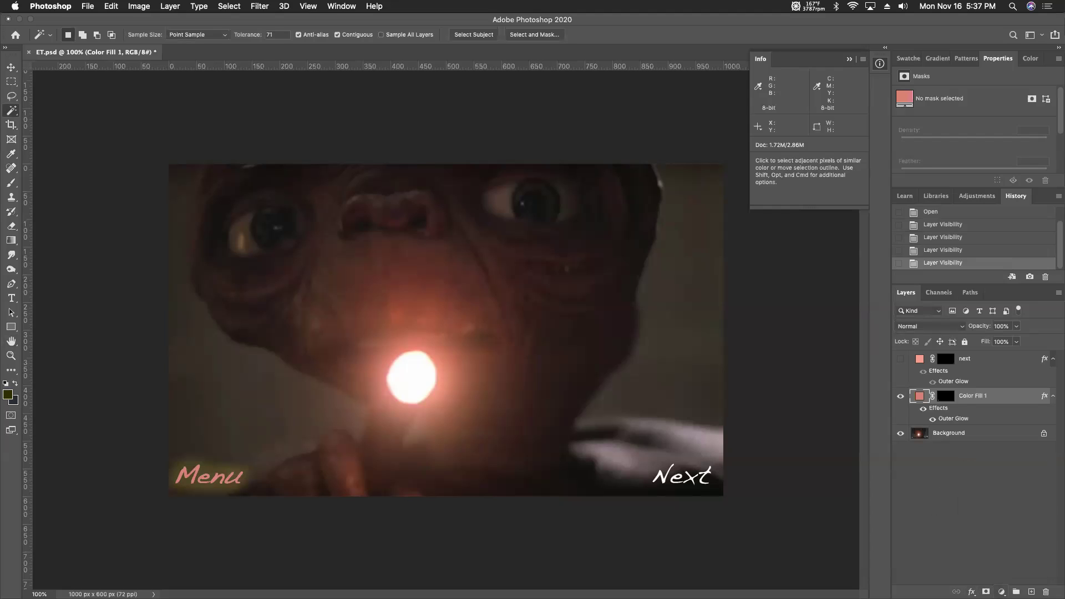
left_click(1002, 592)
left_click(919, 531)
left_click(84, 6)
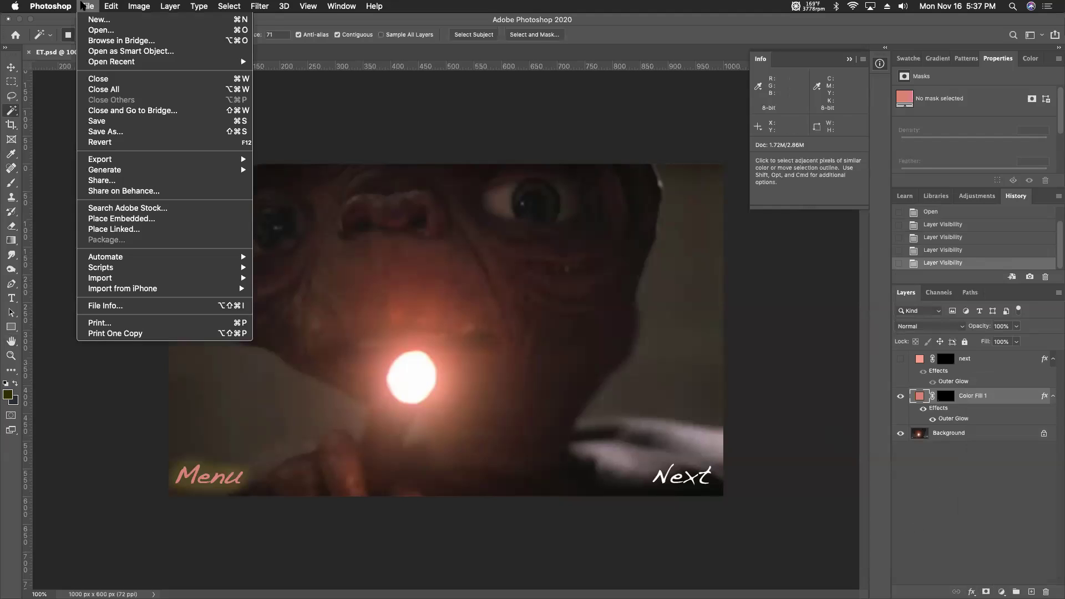
left_click(77, 6)
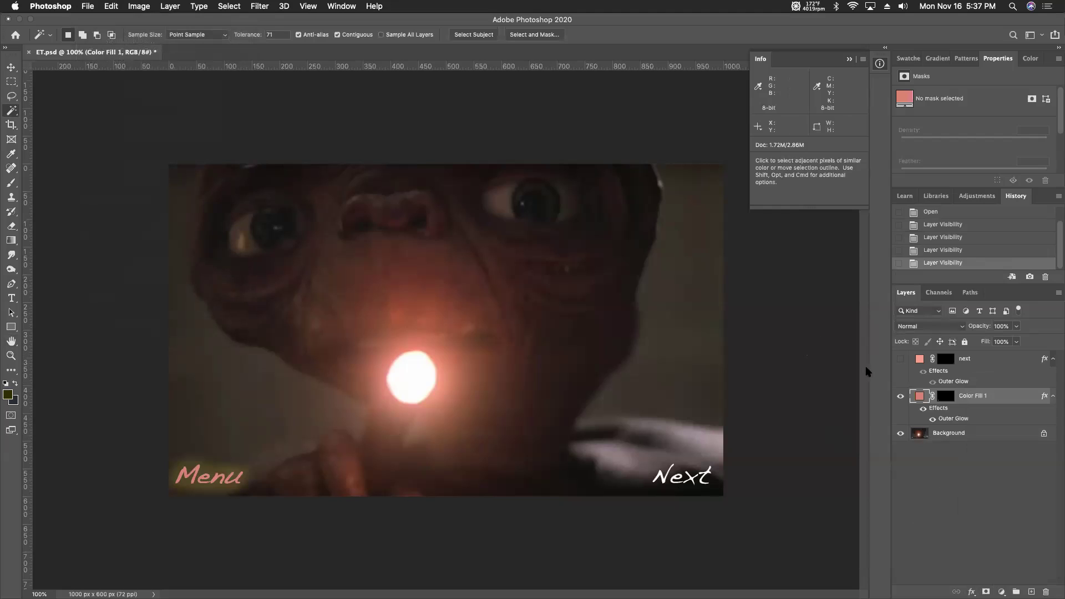
left_click(901, 396)
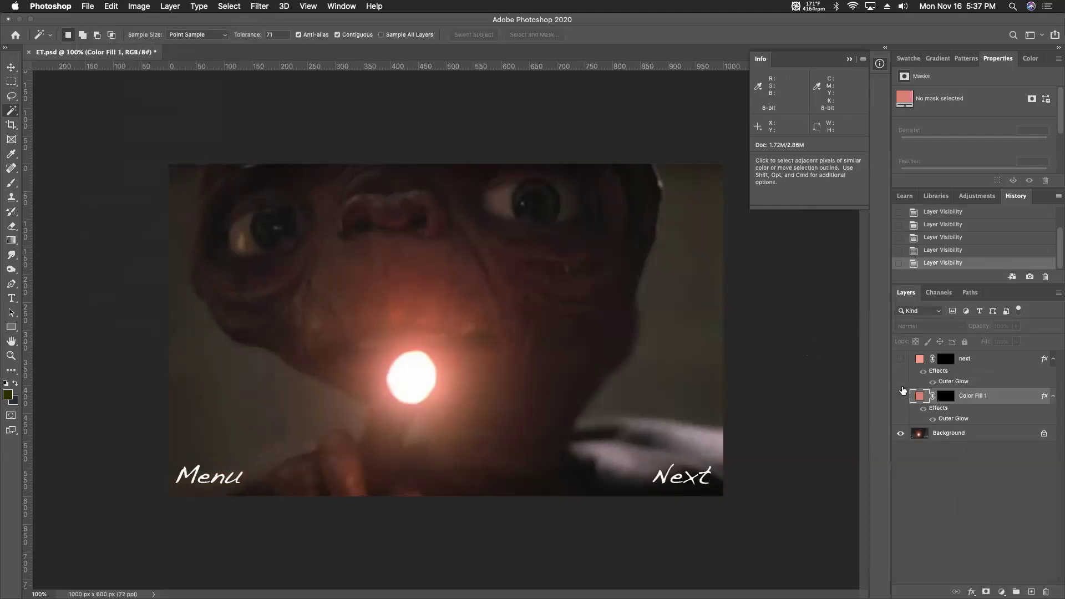
left_click(900, 359)
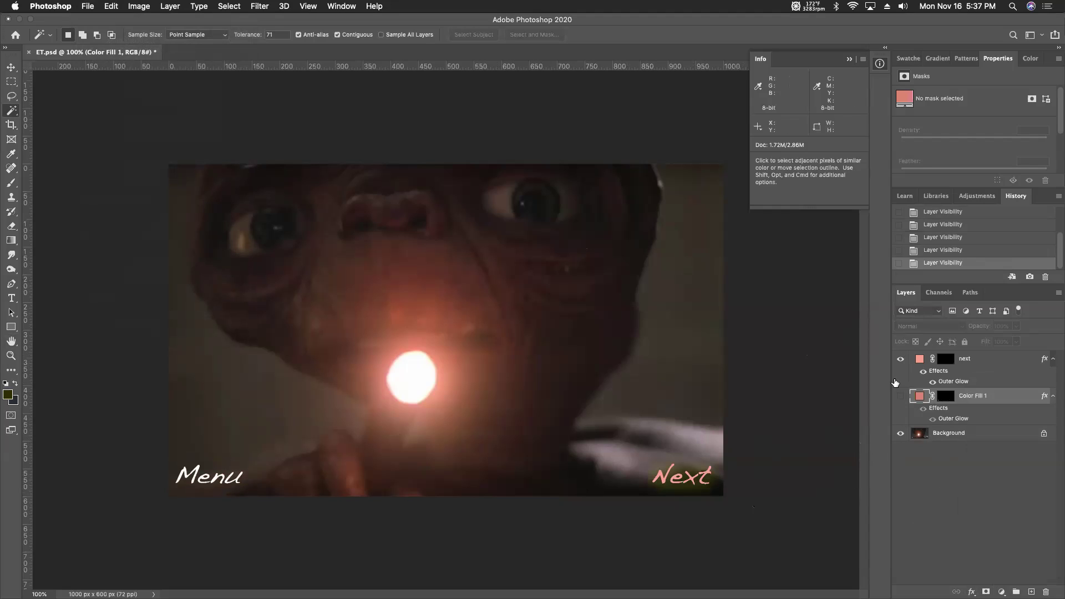
right_click(979, 397)
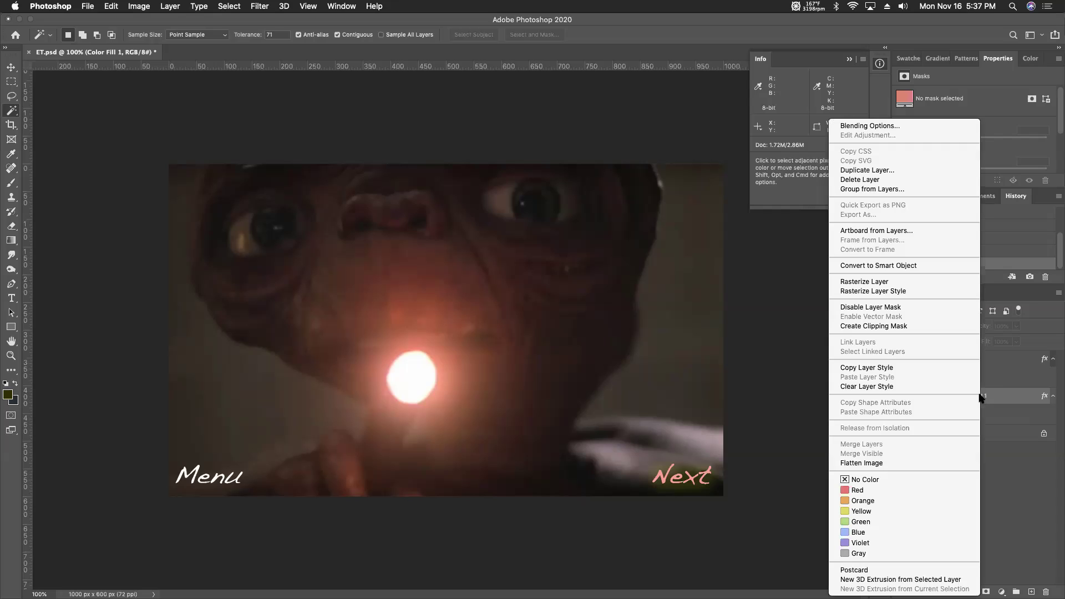
left_click(886, 132)
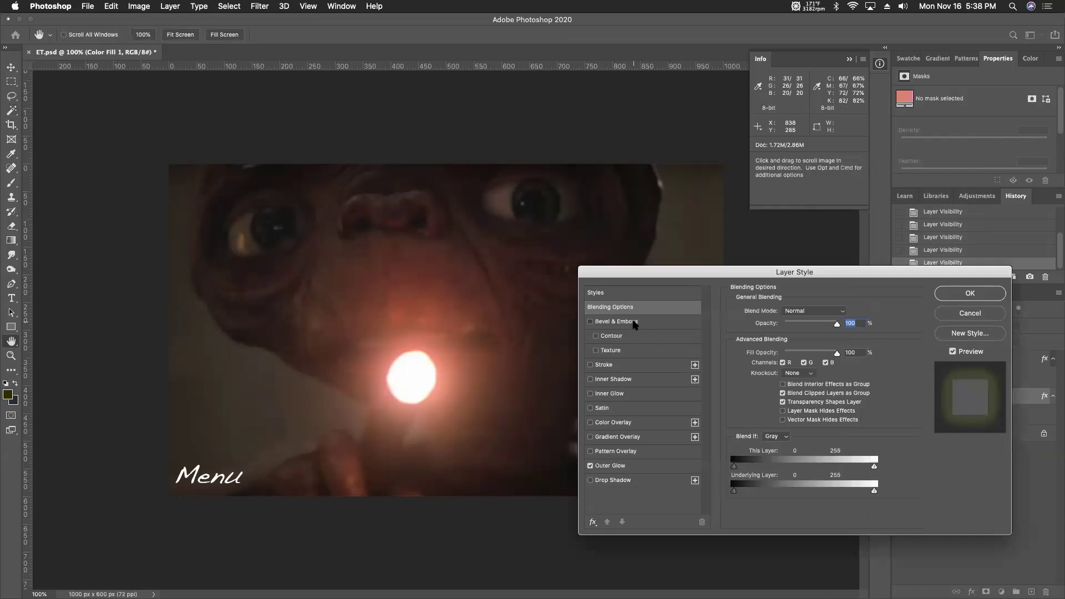
left_click(636, 324)
left_click_drag(773, 276, 926, 270)
left_click(956, 340)
left_click_drag(931, 267, 757, 256)
left_click(918, 293)
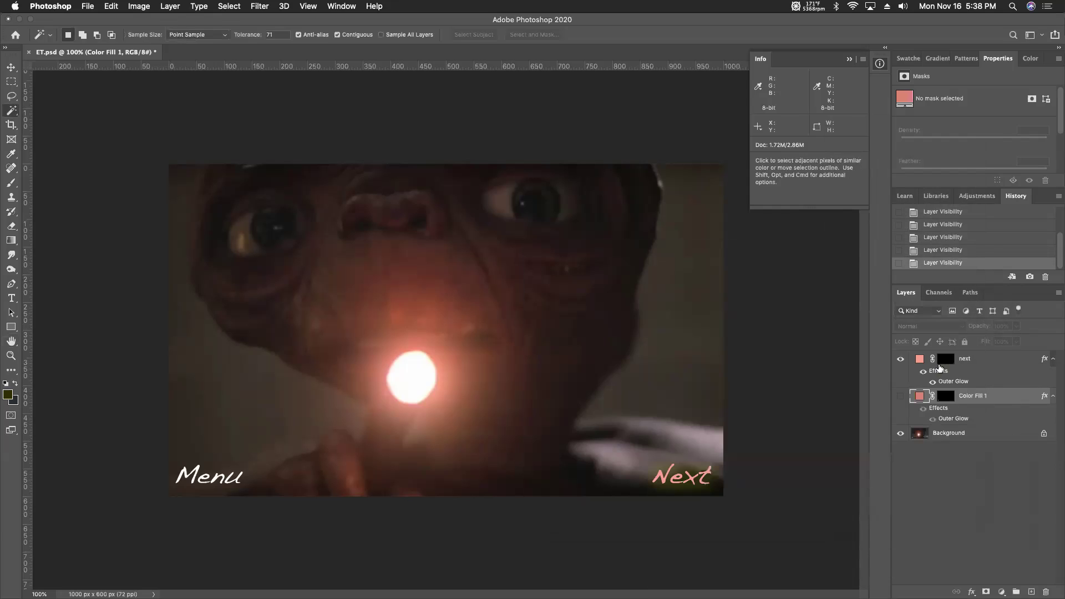
left_click(901, 396)
left_click(900, 359)
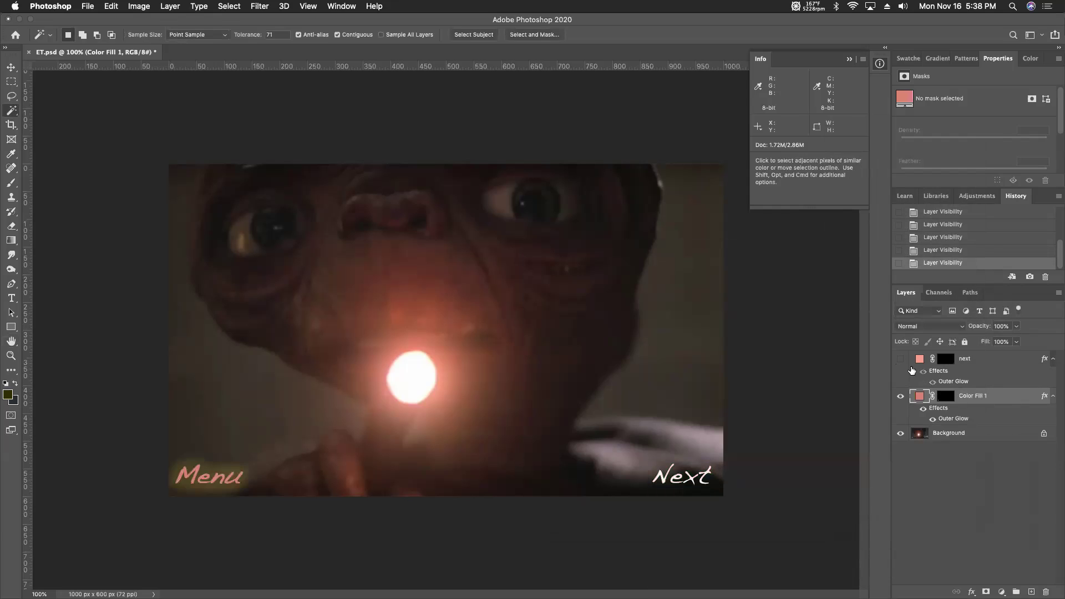
Step: Add a Bevel & Emboss effect with the Down direction to the Color Fill 1 layer
right_click(970, 395)
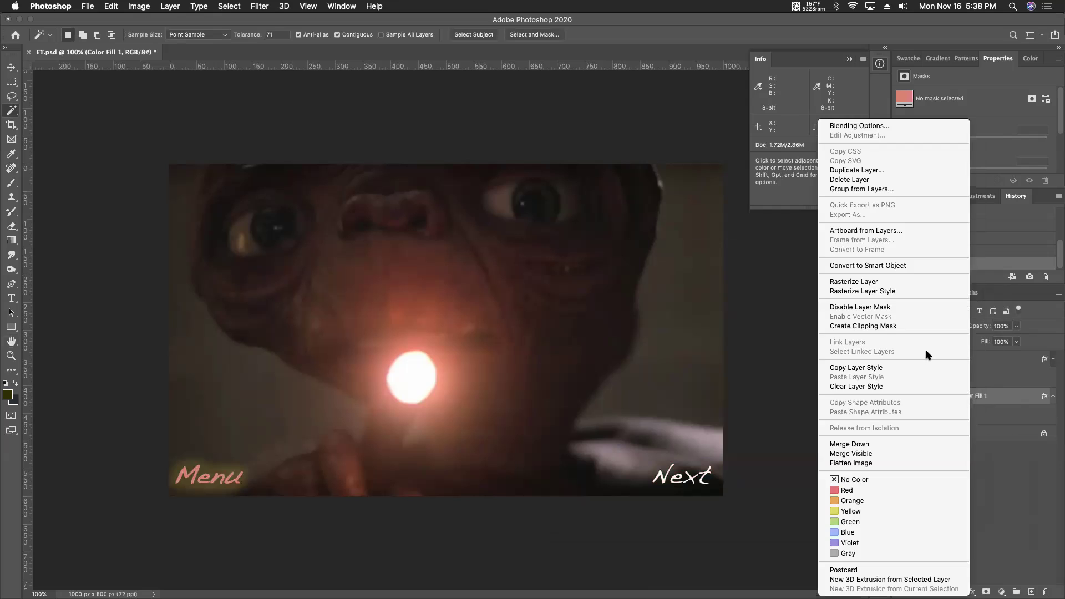
left_click(1002, 381)
left_click(972, 592)
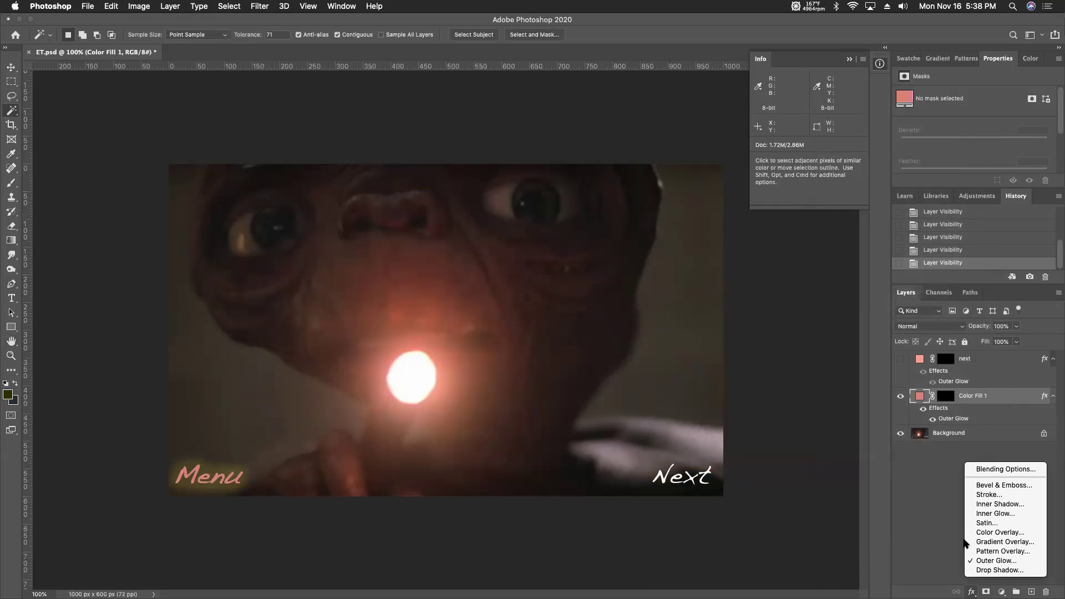
left_click(1005, 469)
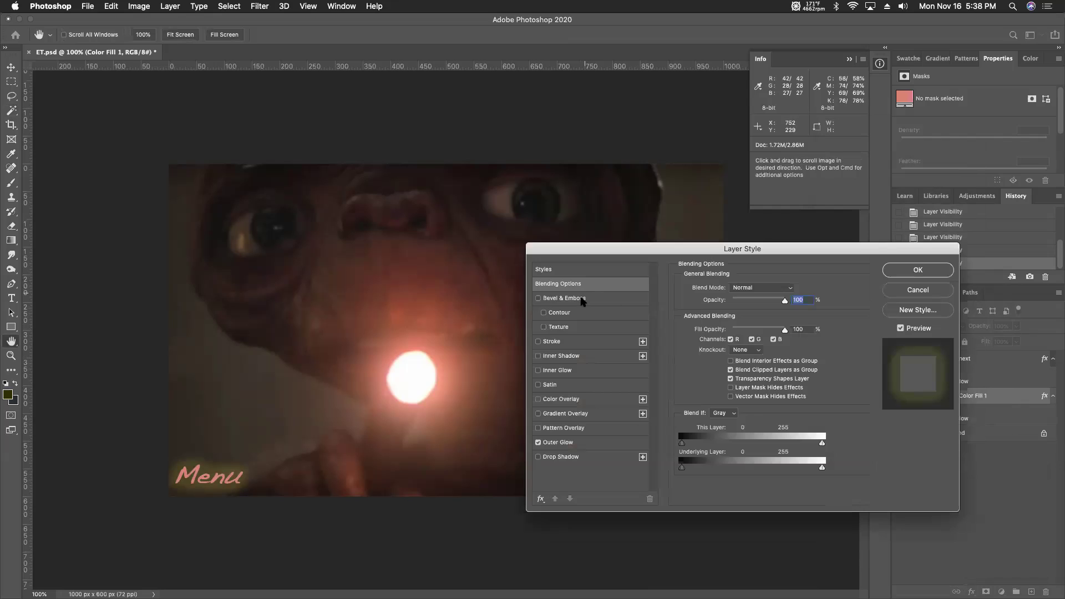
left_click(577, 299)
left_click(751, 323)
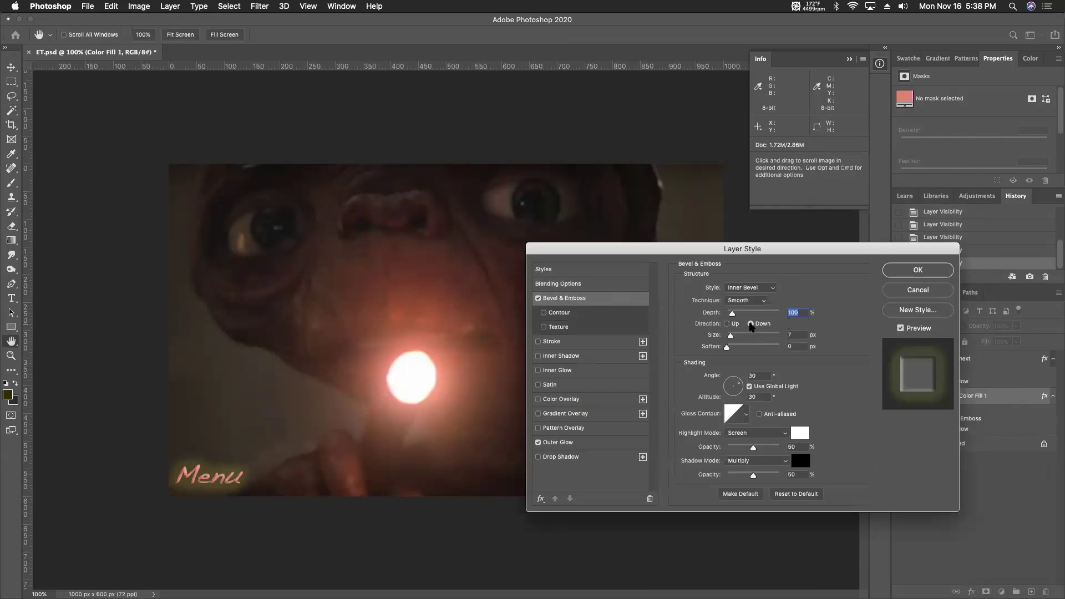
Step: Compare the bevel's Up and Down directions on the Menu lettering and cancel the layer style changes
left_click_drag(703, 249, 477, 329)
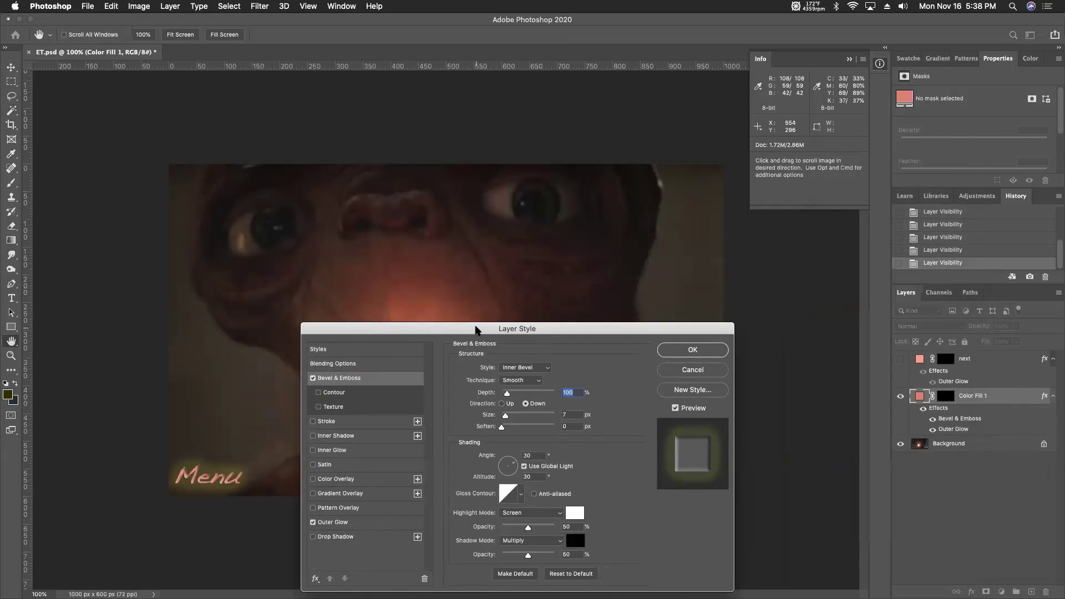
key("super+equal")
key("super+equal")
key("super+equal")
scroll(444, 333, "left", 10)
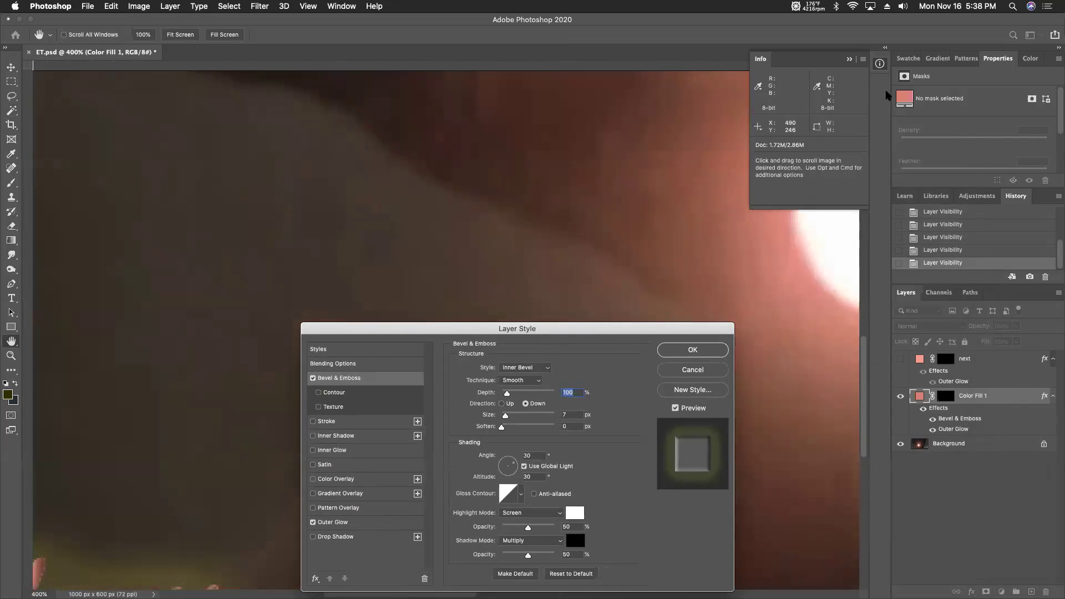
key("super+minus")
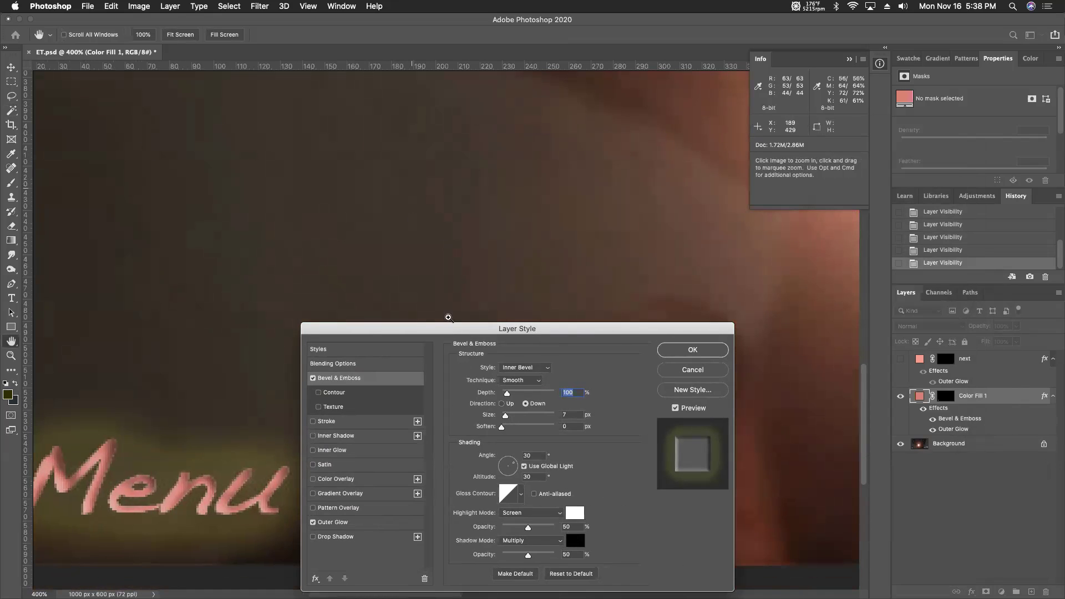
left_click(503, 404)
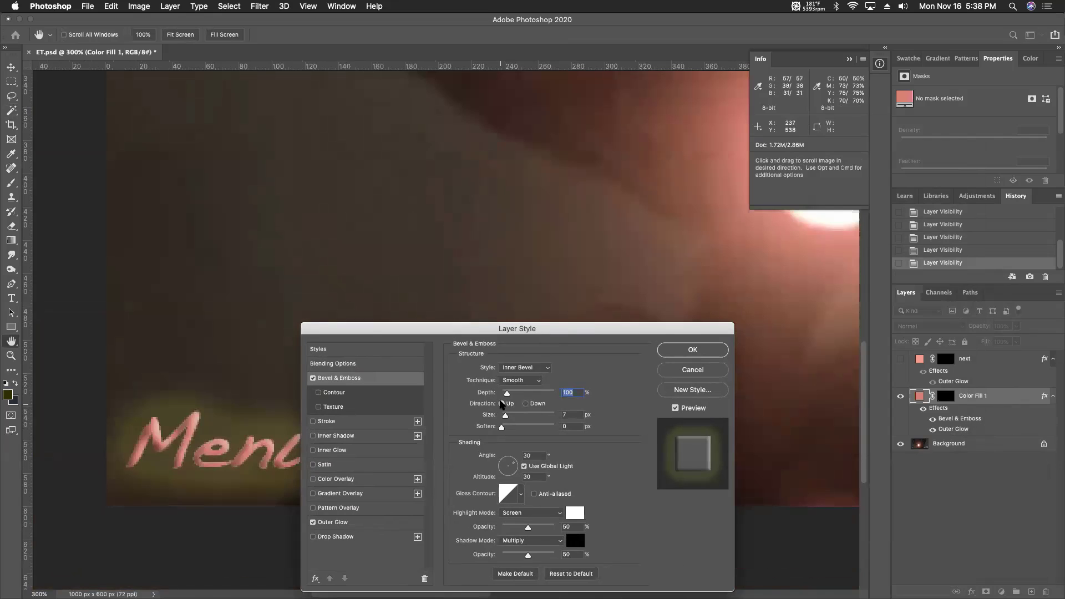
left_click(526, 403)
left_click(501, 404)
left_click(525, 404)
left_click(501, 404)
left_click(526, 404)
left_click(502, 404)
left_click(526, 405)
left_click(502, 404)
left_click(525, 404)
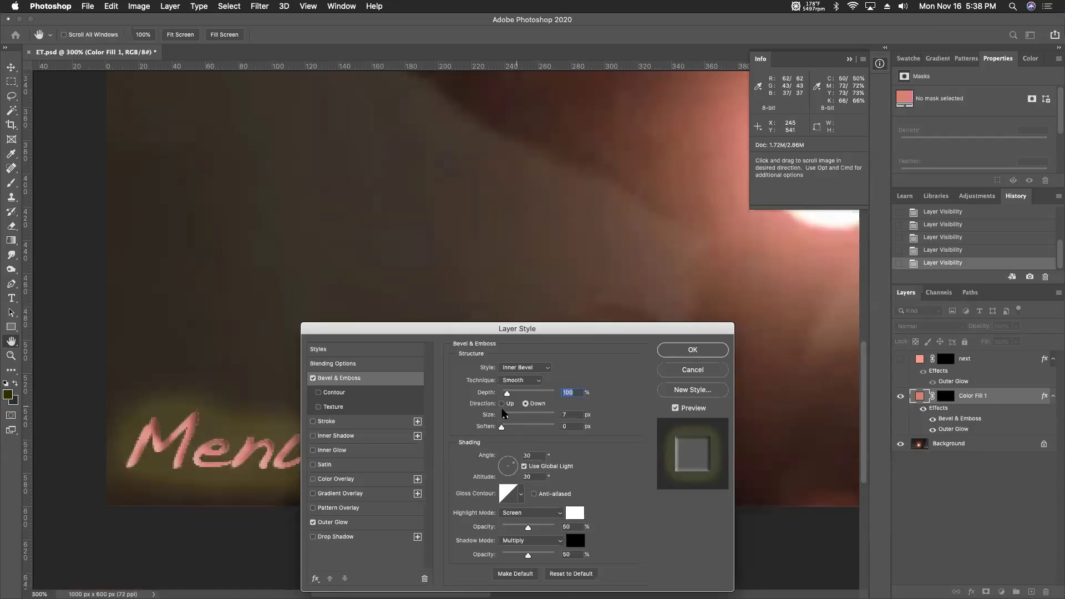
left_click(501, 404)
key("ctrl+Up")
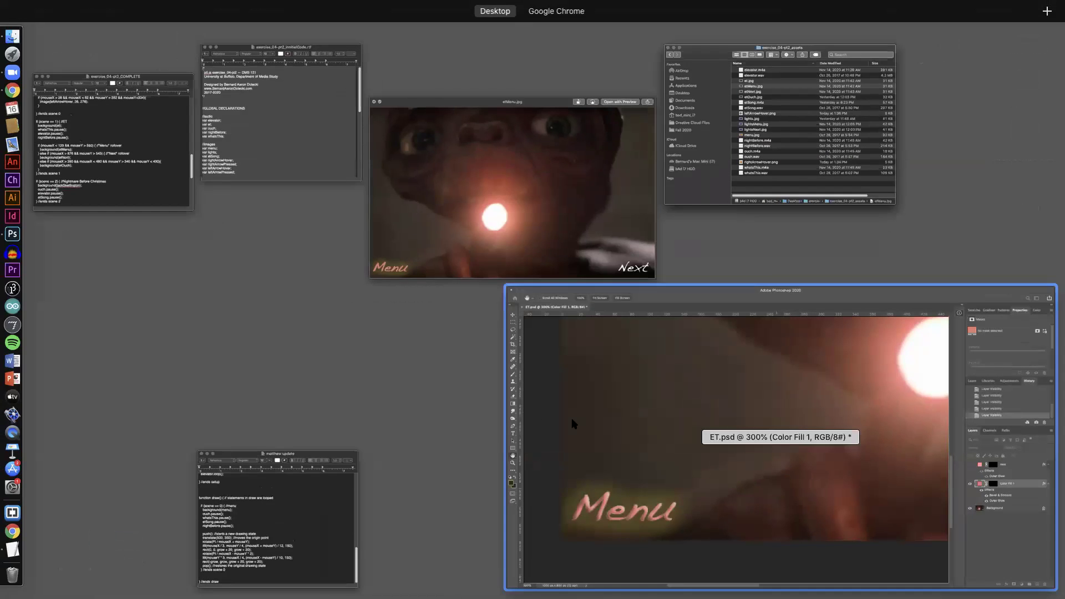
left_click(571, 444)
left_click(525, 404)
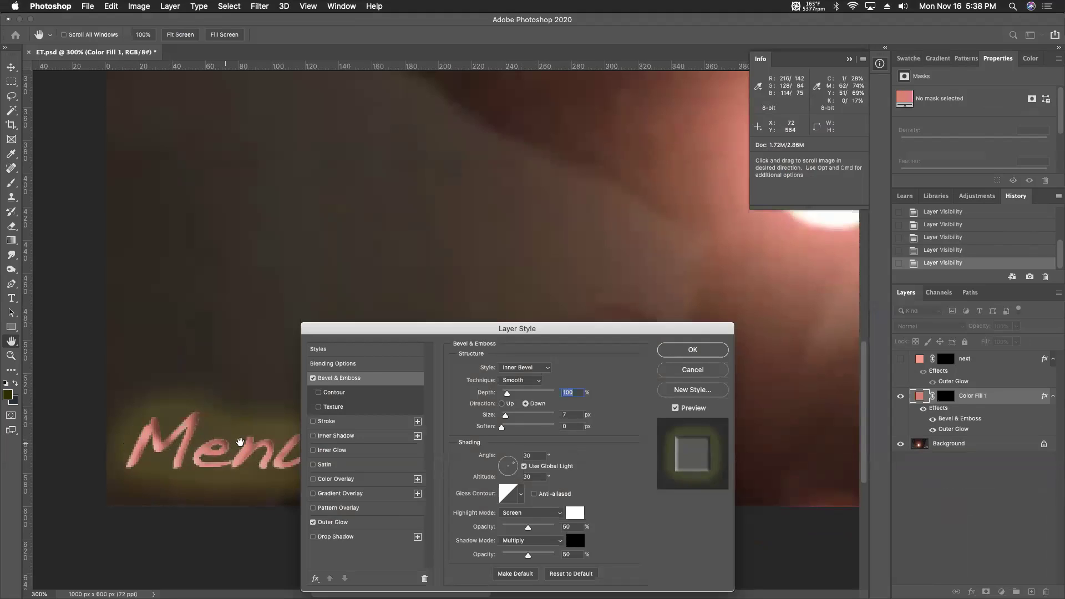
left_click(502, 403)
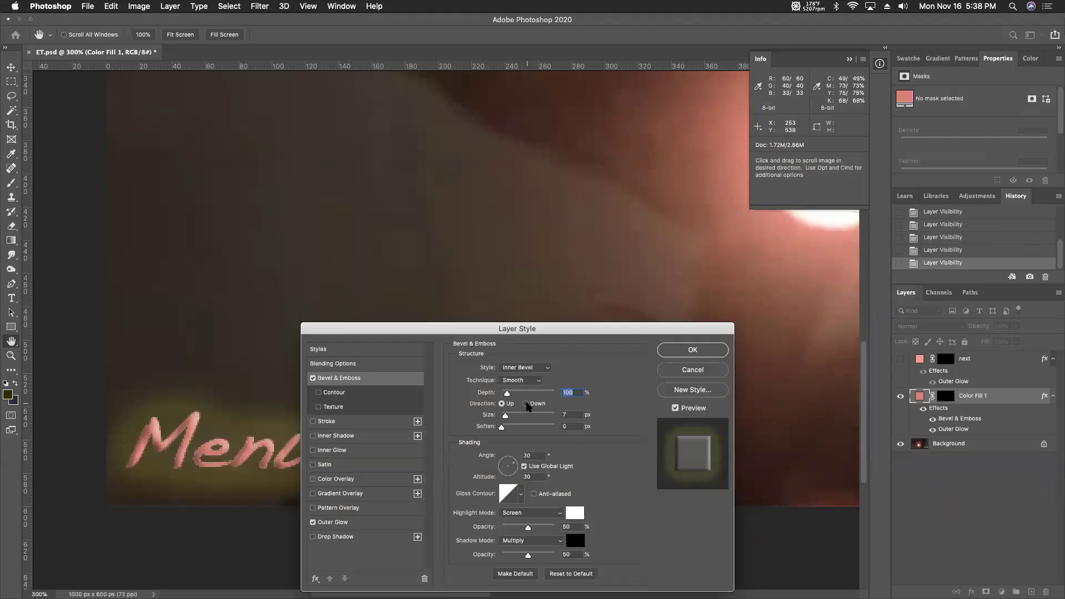
left_click(692, 370)
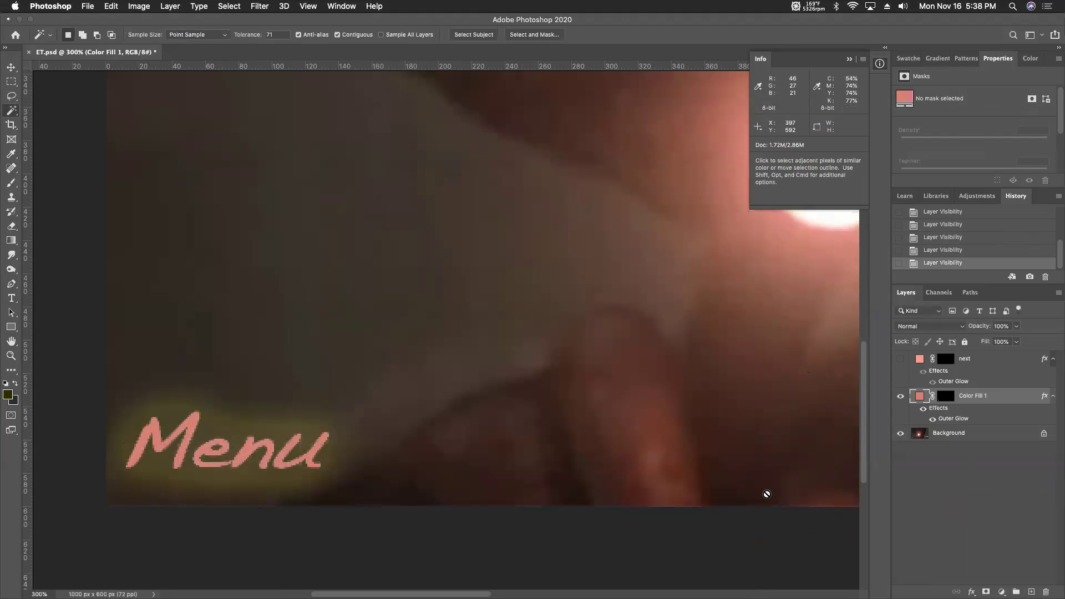
key("super+1")
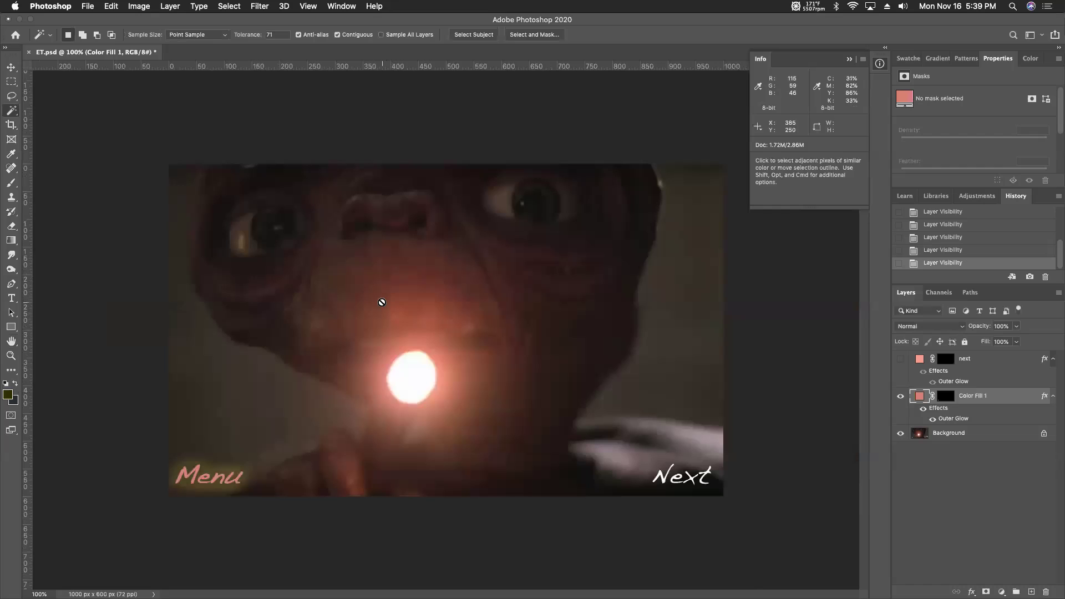
Step: Switch to the exercise_04-pt2_assets folder in Finder and preview etOuch.jpg
key("ctrl+Up")
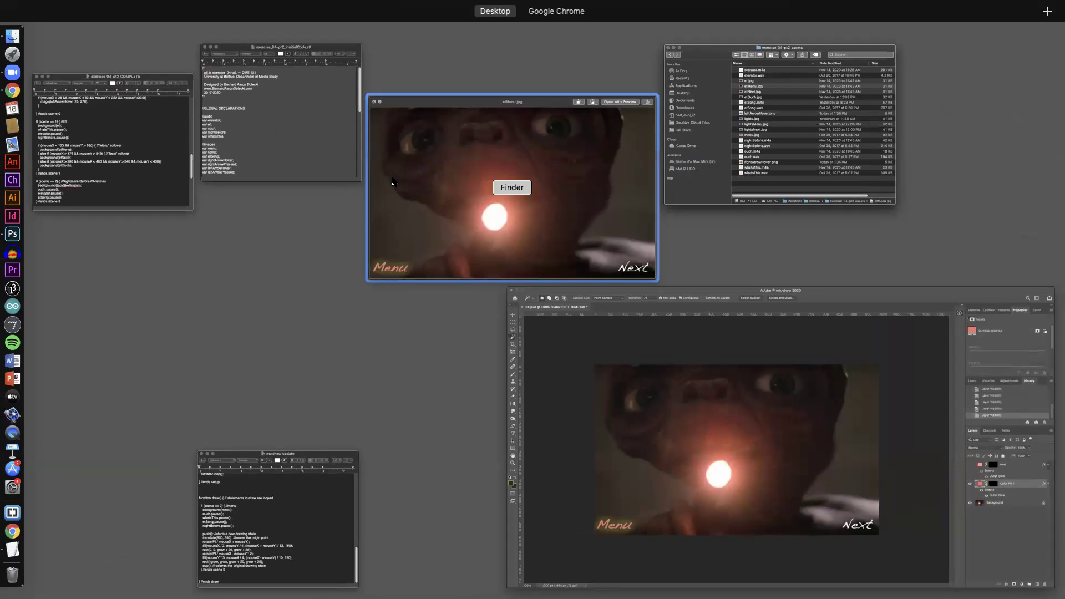
left_click(781, 98)
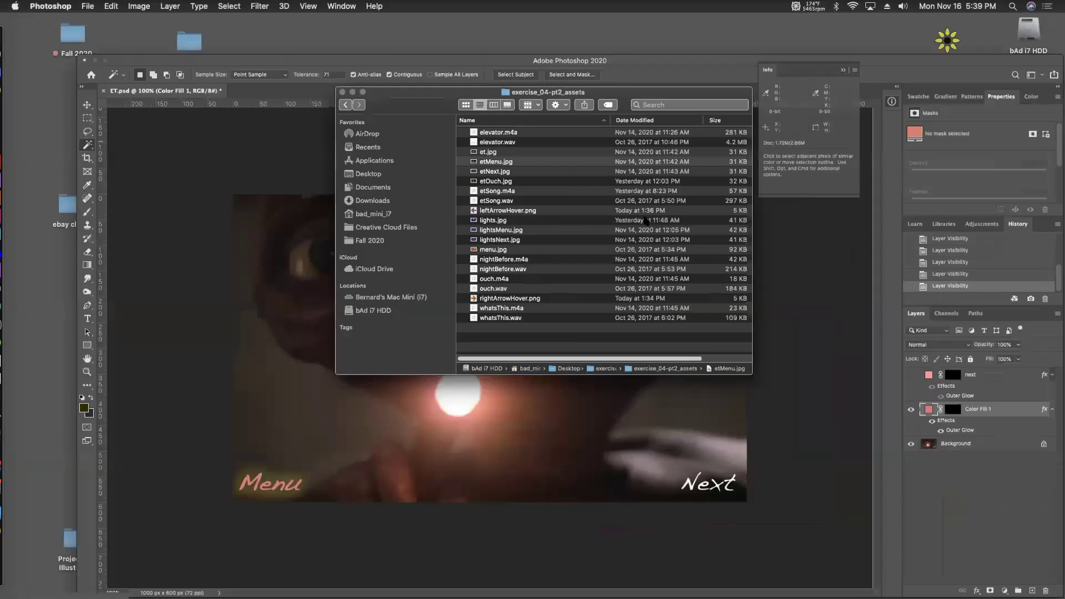
key("space")
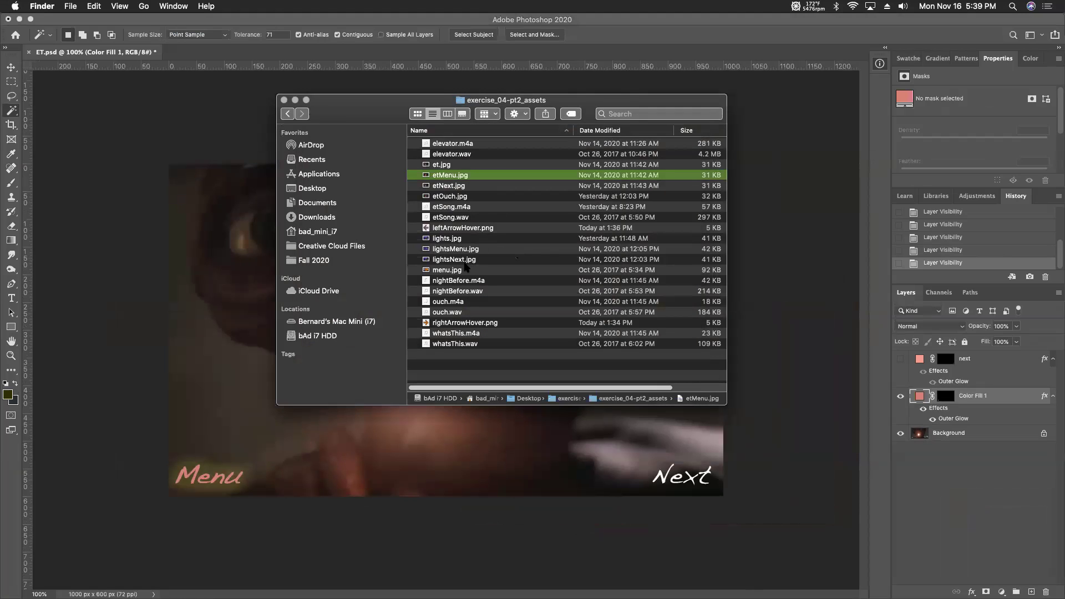
left_click(456, 198)
key("space")
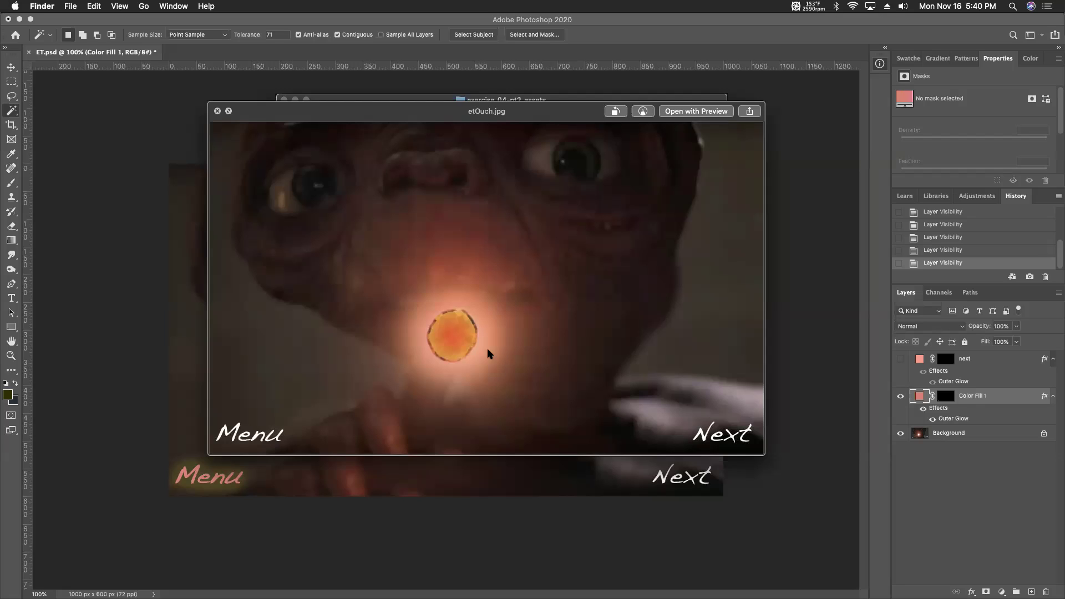
Step: Switch to Chrome and review the tutorial page's instructions from section 18 on menu arrow rollovers to the end
mouse_move(11, 109)
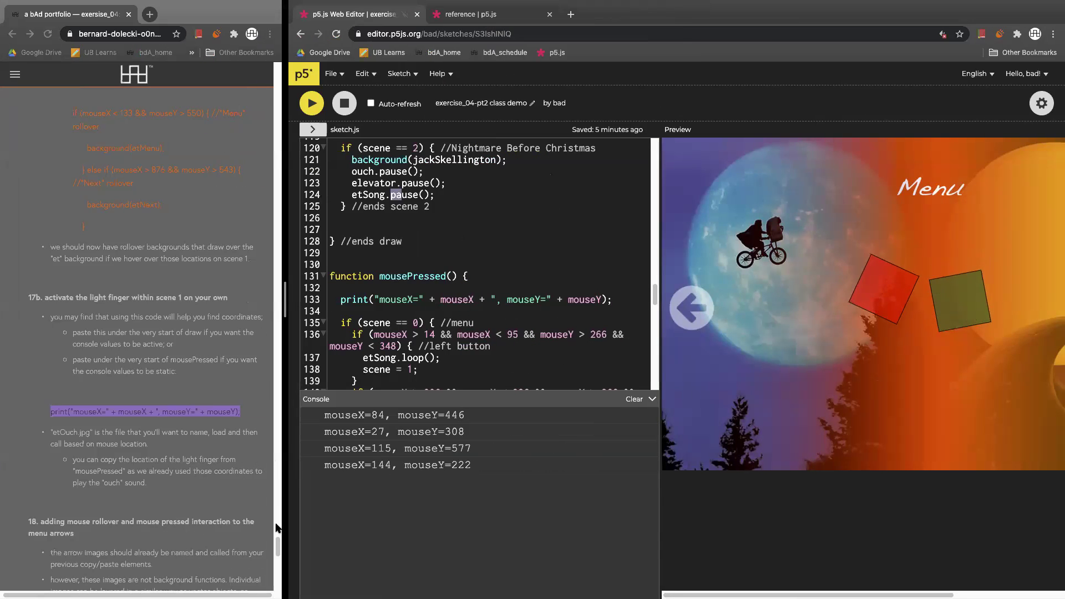
left_click(268, 385)
left_click_drag(278, 553, 277, 570)
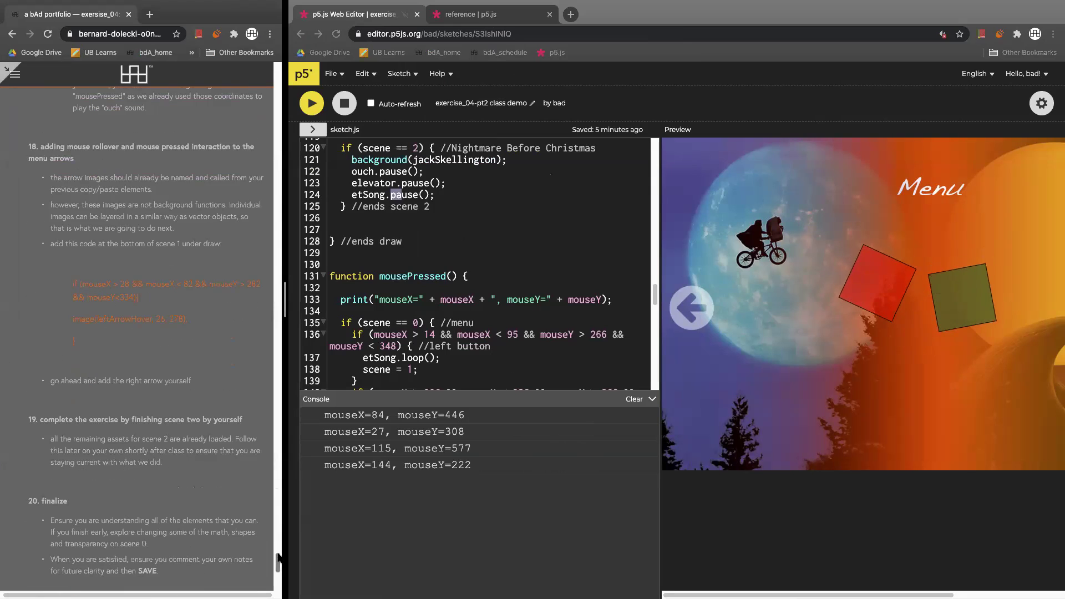
scroll(278, 560, "down", 1)
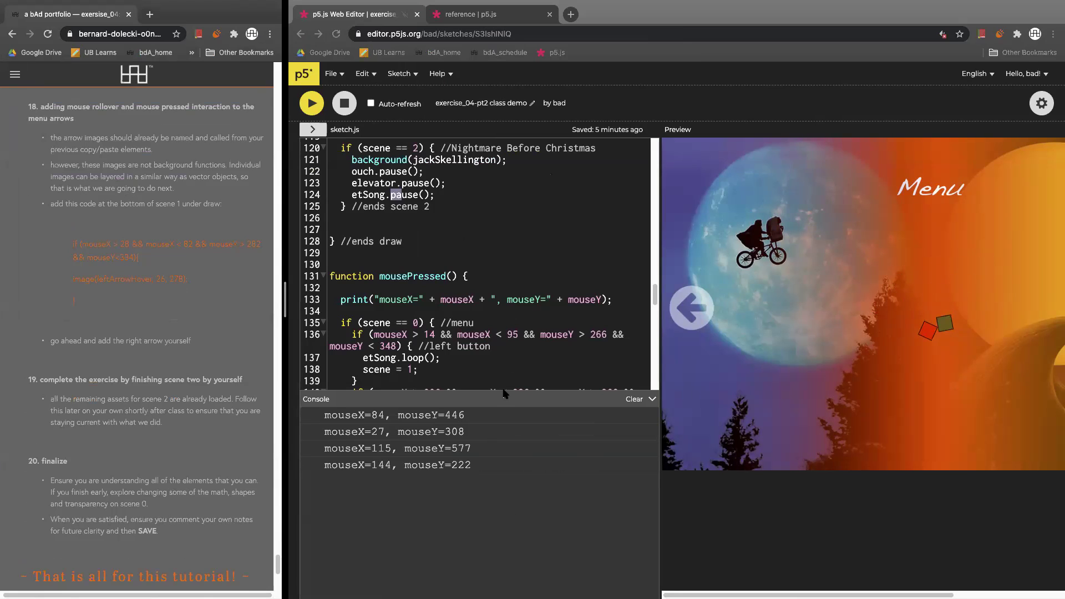
Step: Shrink the console to enlarge the code area and return to the start of the draw function
left_click_drag(504, 393, 583, 537)
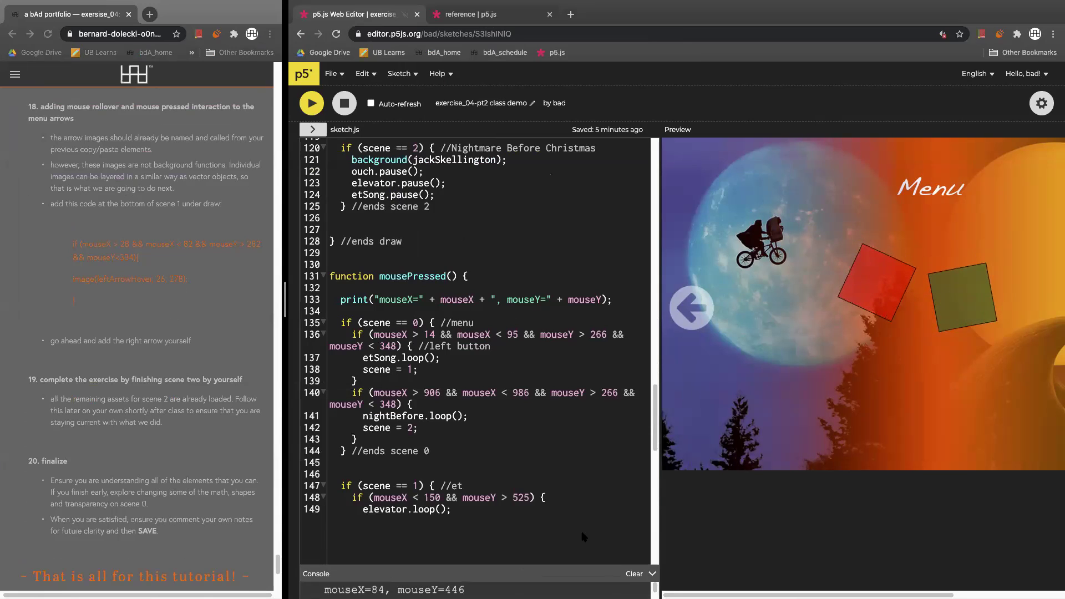
scroll(656, 403, "up", 2)
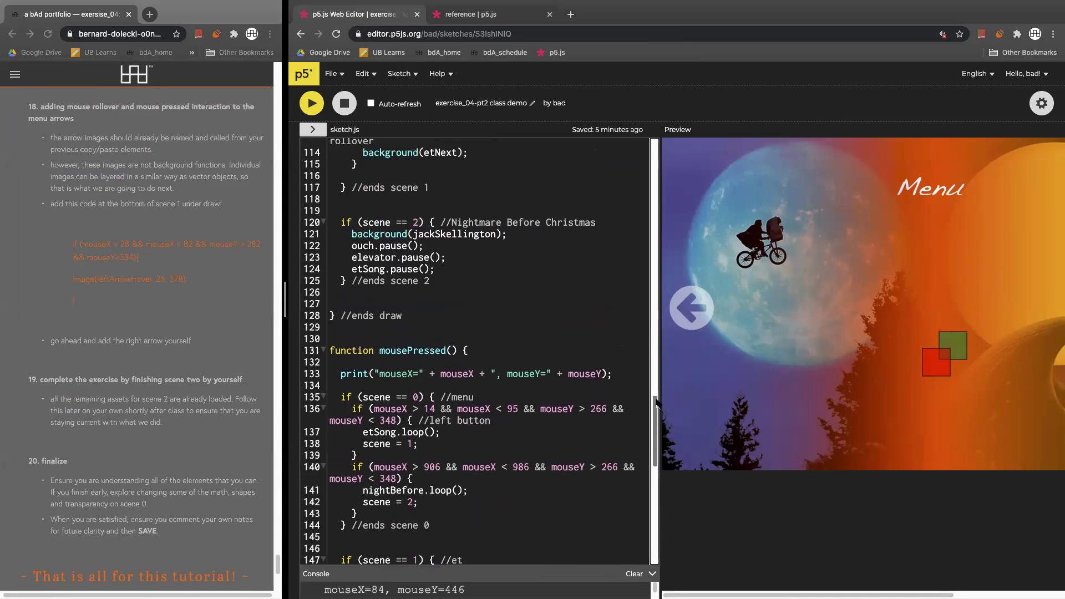
scroll(656, 403, "up", 15)
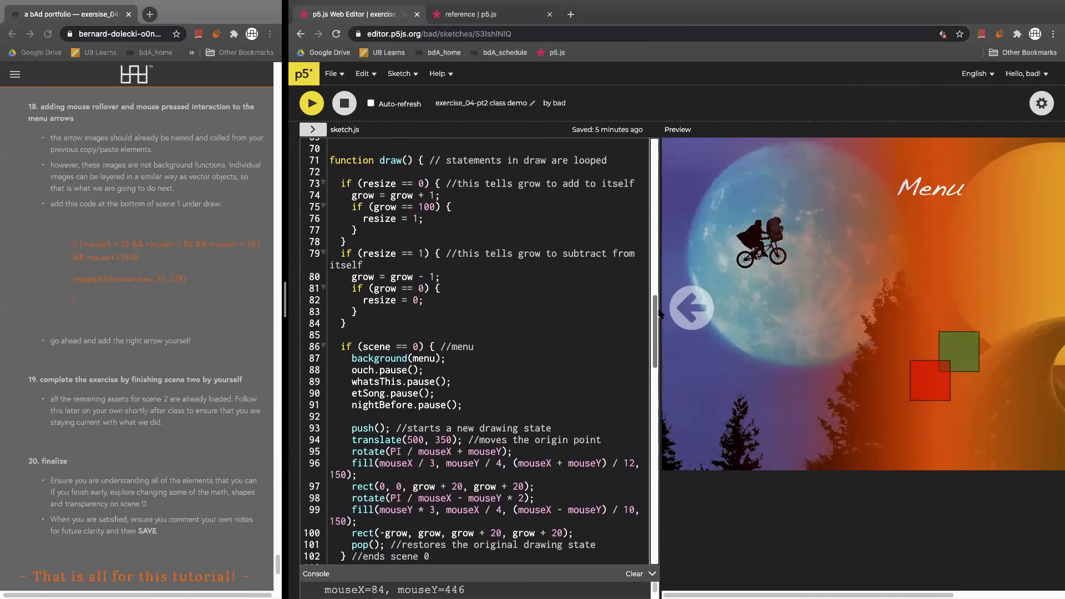
scroll(656, 314, "up", 2)
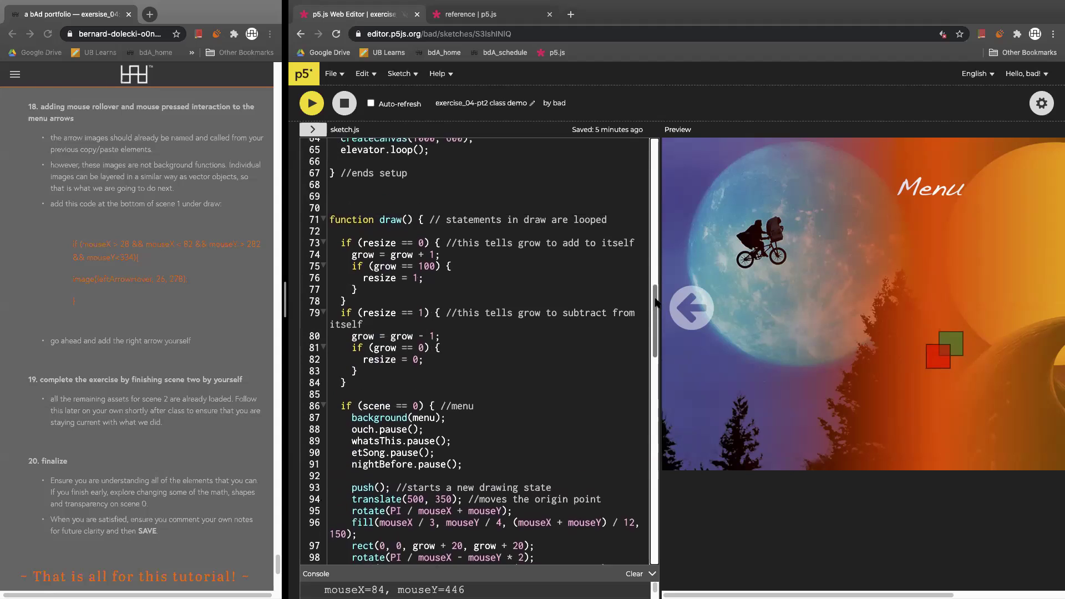
Step: Trace the draw function from its opening line to the scene 0 condition for the menu
left_click(422, 224)
scroll(656, 344, "down", 1)
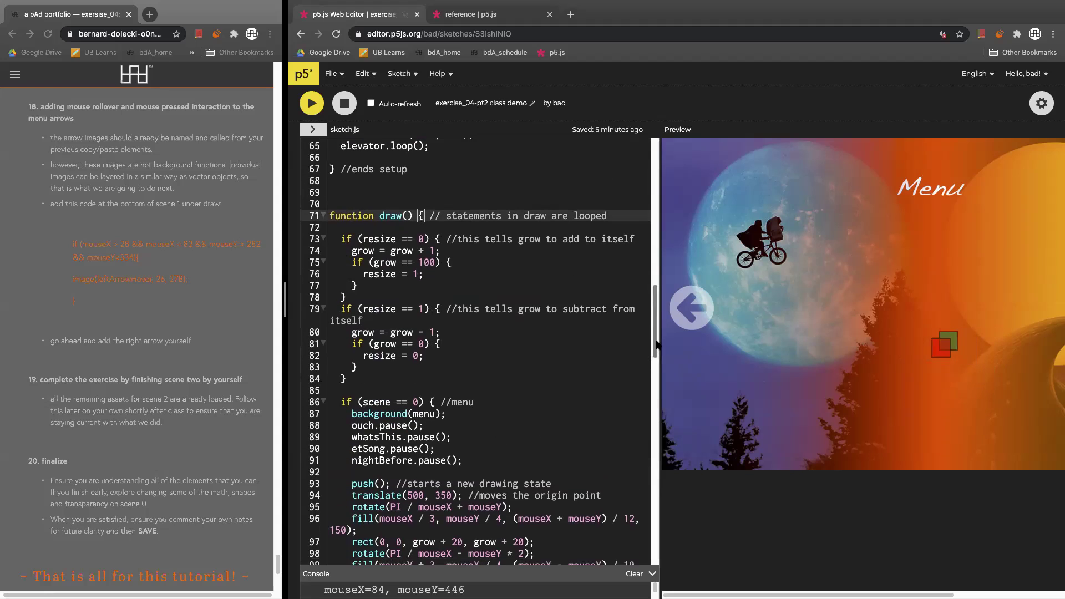
scroll(656, 344, "down", 1)
left_click_drag(413, 365, 425, 364)
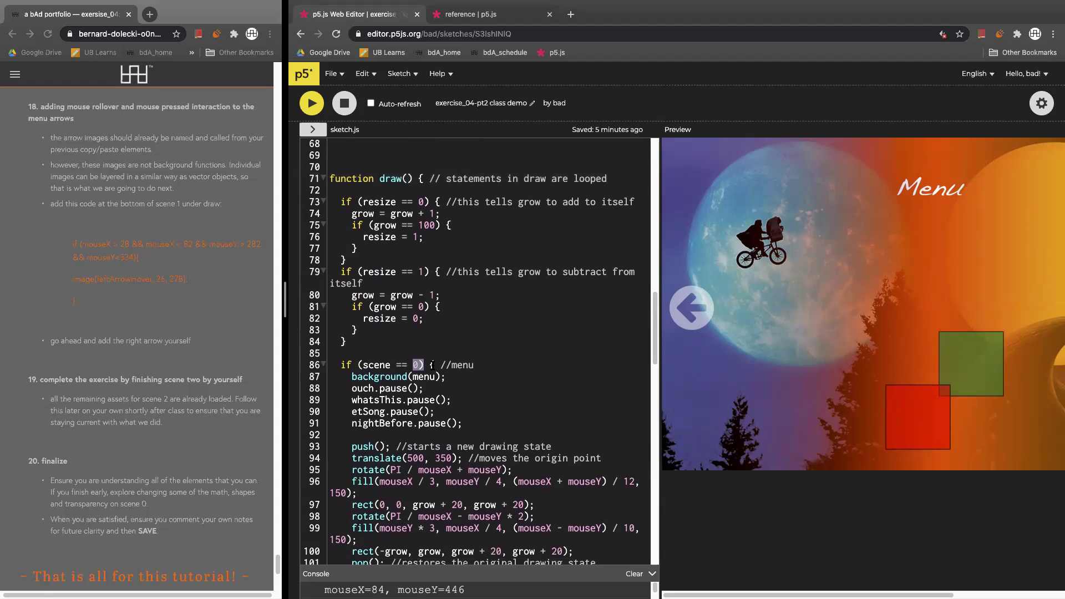
Step: Review the scene 1 condition, its et background and the etMenu rollover call, and widen the code area
scroll(507, 449, "down", 4)
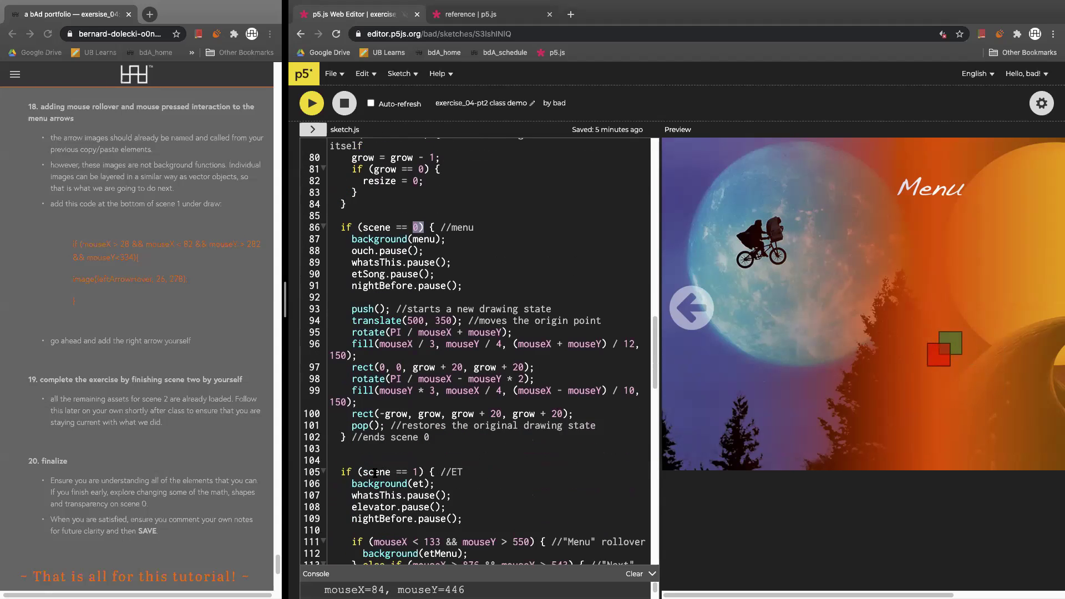
left_click_drag(362, 472, 424, 472)
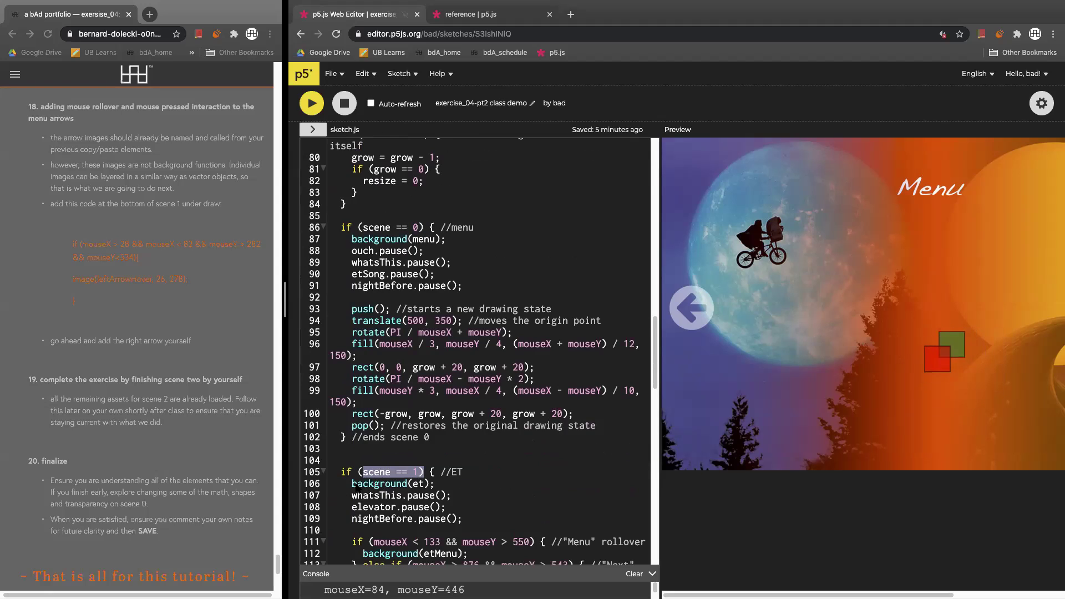
left_click(436, 484)
scroll(449, 498, "down", 1)
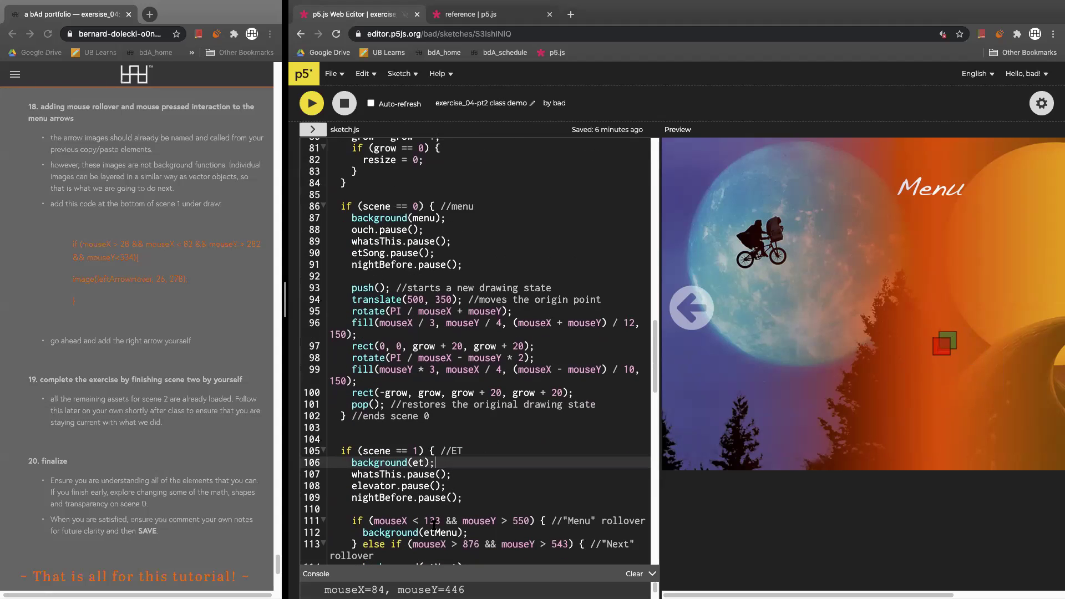
left_click_drag(396, 533, 461, 531)
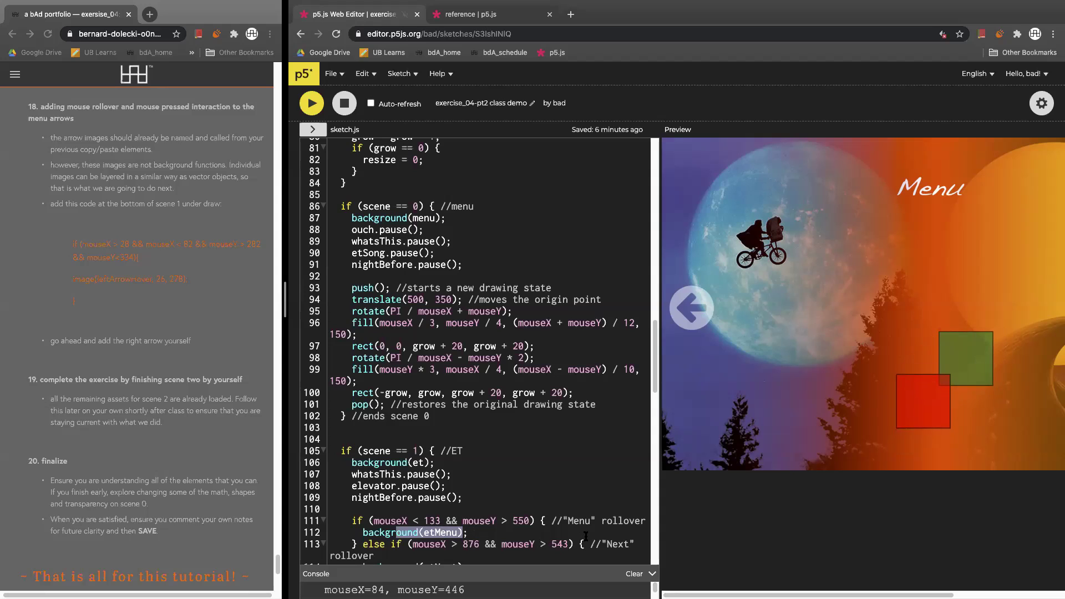
left_click_drag(659, 542, 886, 539)
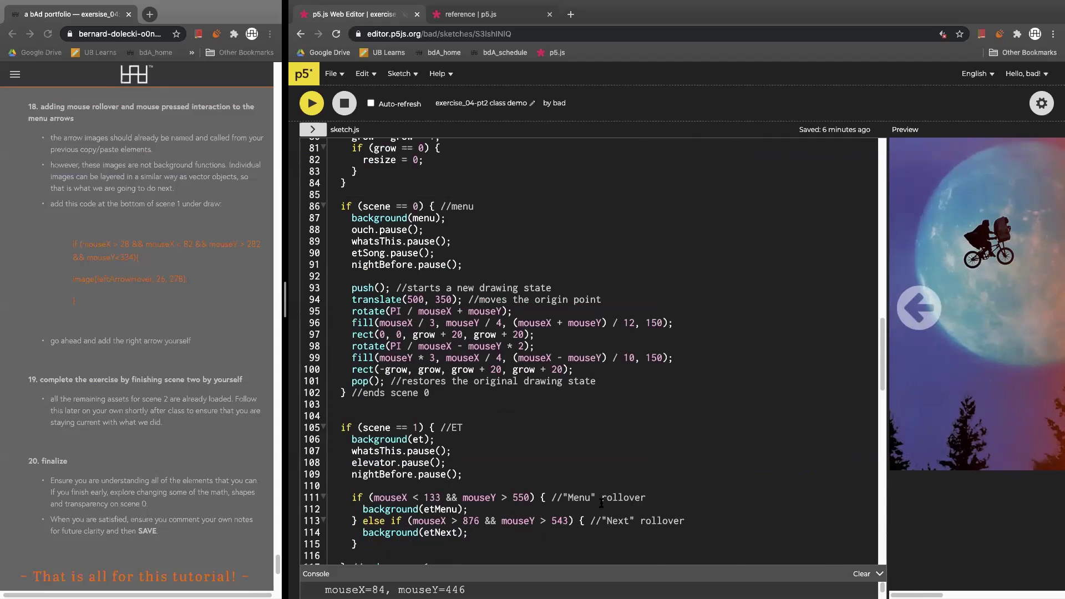